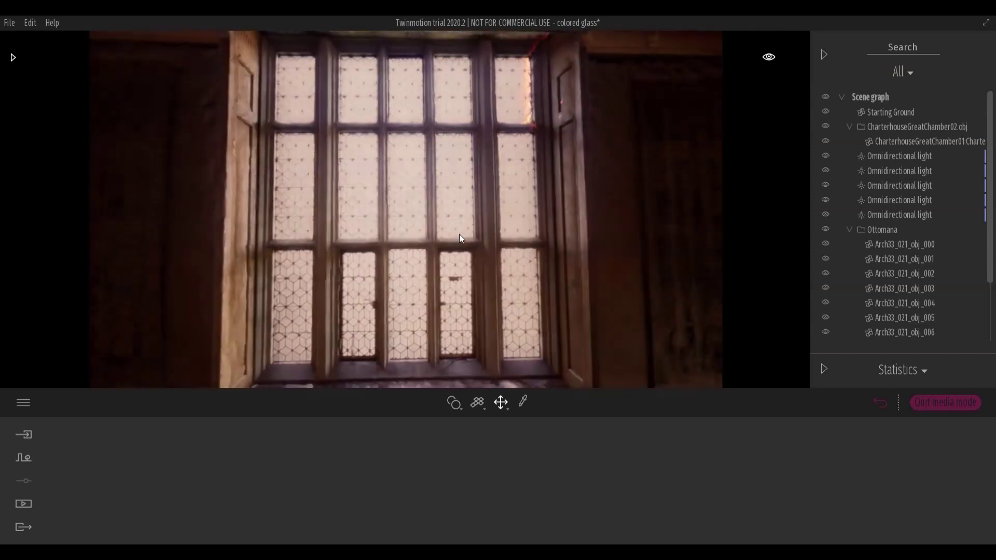
Step: Place a Plane 1m primitive upright against the leaded window and move it up toward the window's centre
left_click(13, 57)
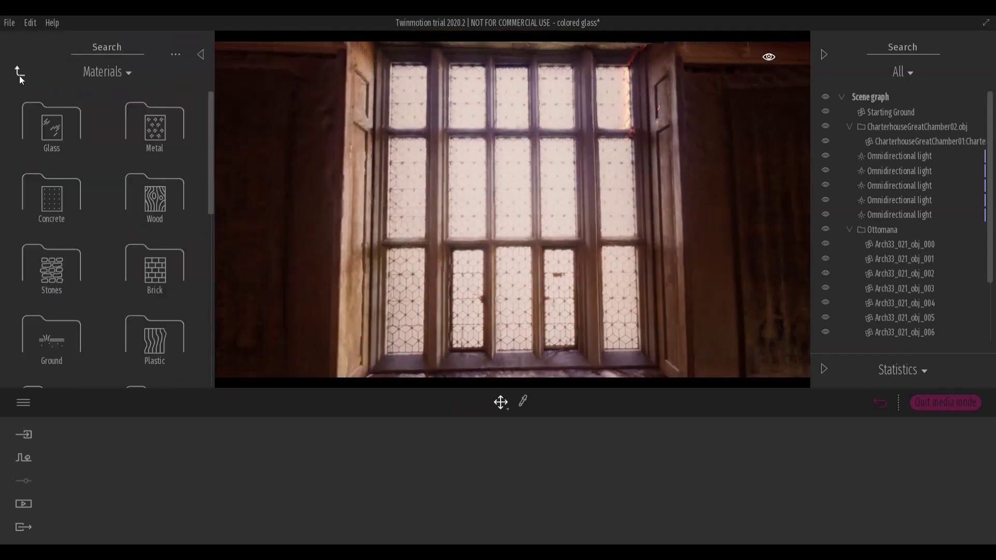
left_click(20, 71)
left_click(60, 209)
scroll(66, 198, "down", 3)
left_click_drag(155, 285, 521, 242)
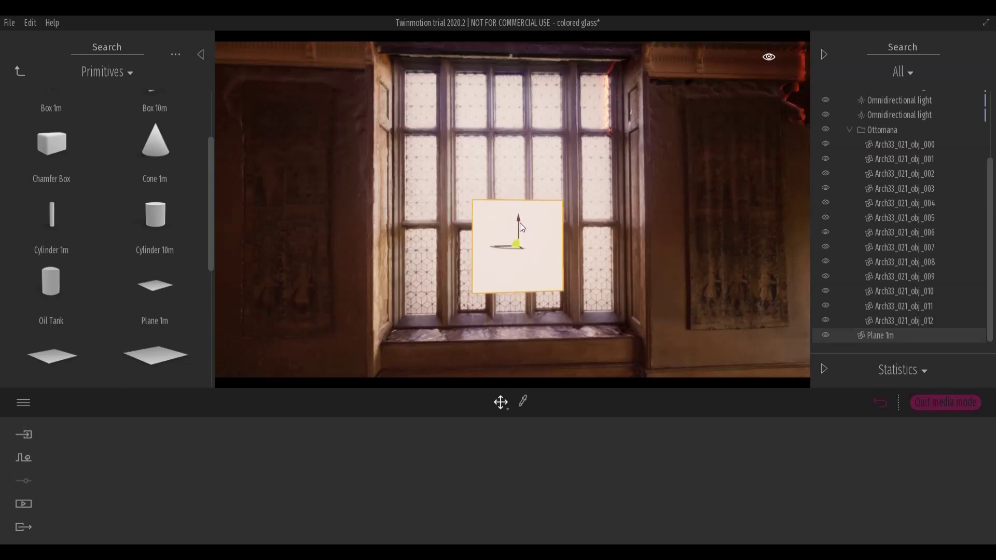
left_click_drag(519, 220, 519, 173)
Step: Scale the plane in width and height until it covers the whole window opening
left_click(500, 402)
left_click(503, 327)
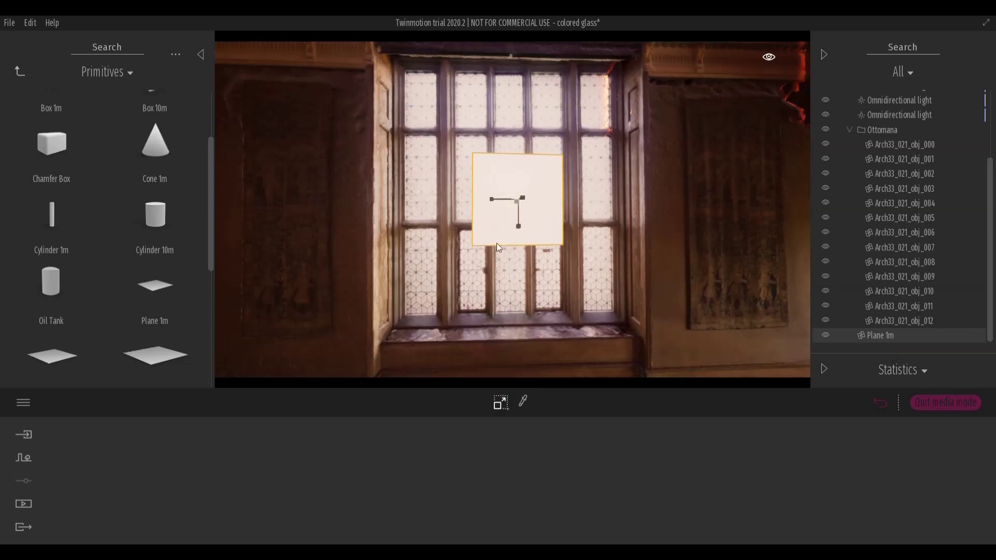
left_click_drag(490, 200, 466, 205)
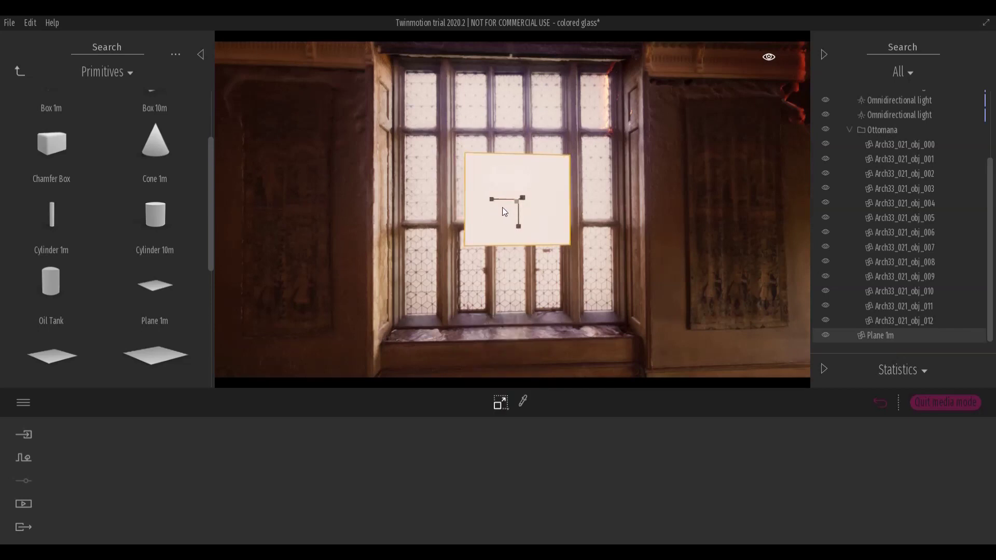
key("Return")
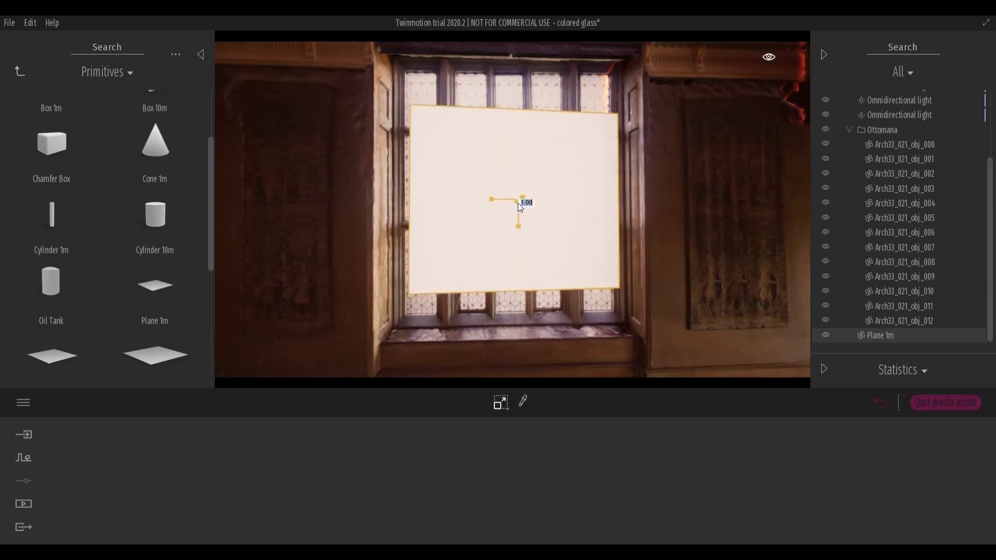
left_click_drag(499, 200, 460, 200)
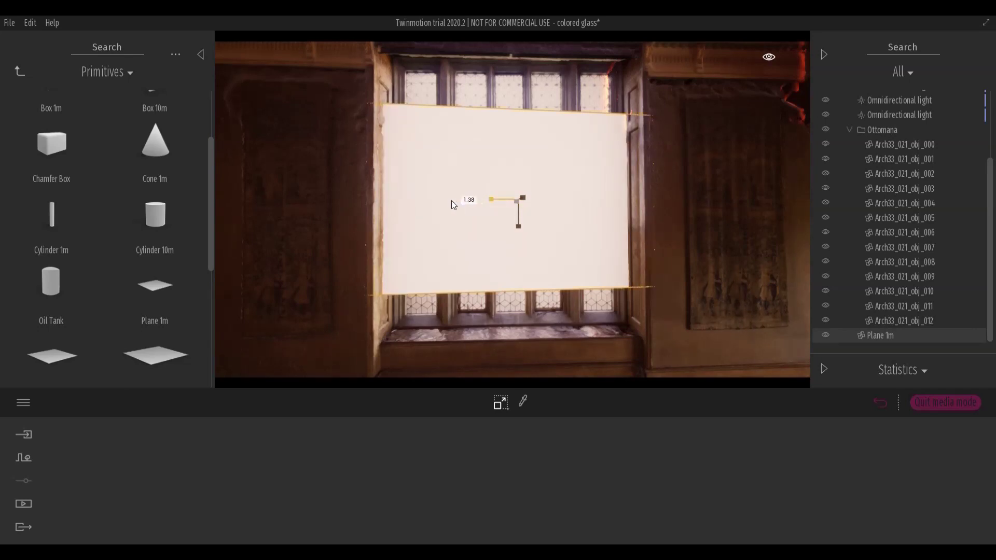
left_click_drag(518, 228, 512, 276)
key("t")
right_click_drag(512, 277, 482, 249)
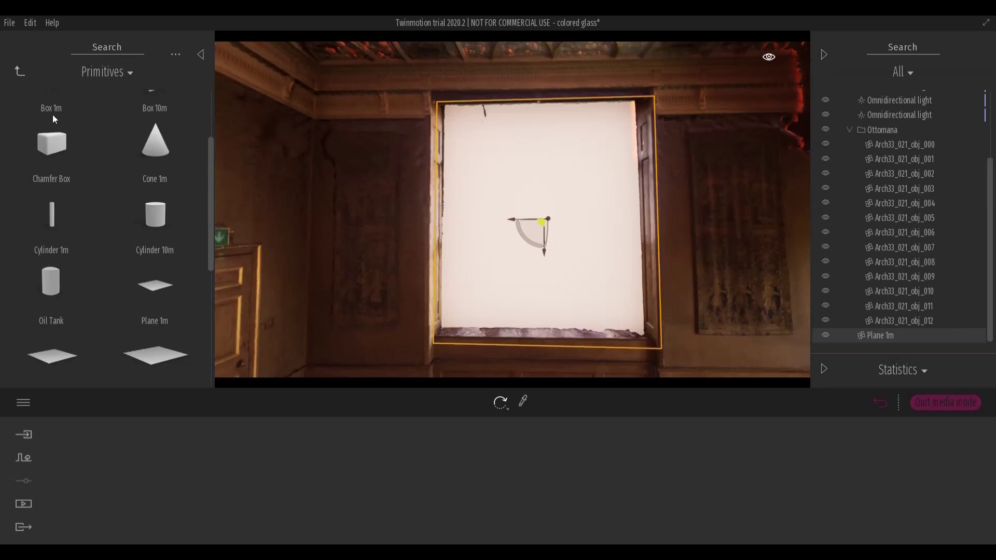
Step: Apply the Neon 02 material to the plane over the window and set its glow to 10%
left_click(18, 72)
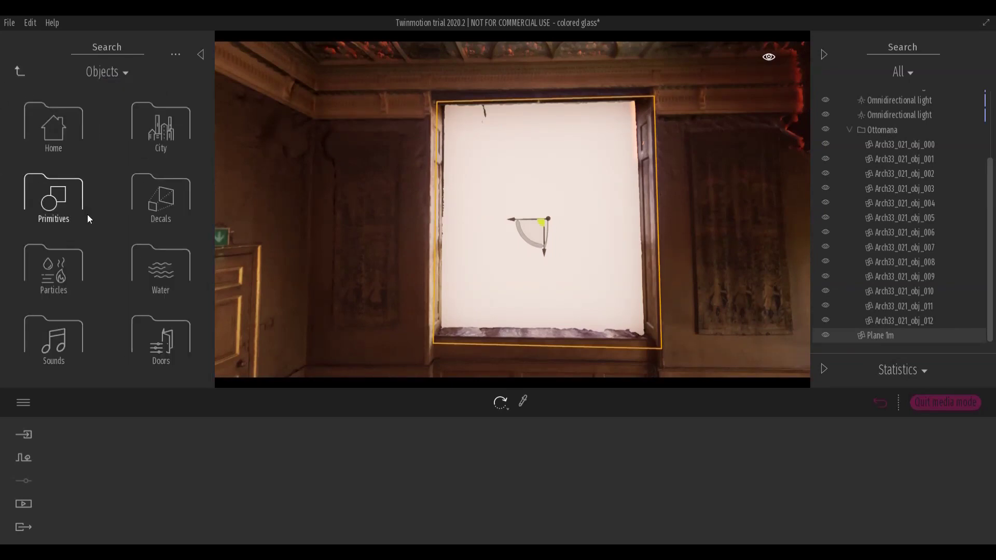
left_click(20, 71)
left_click(54, 124)
scroll(84, 263, "down", 8)
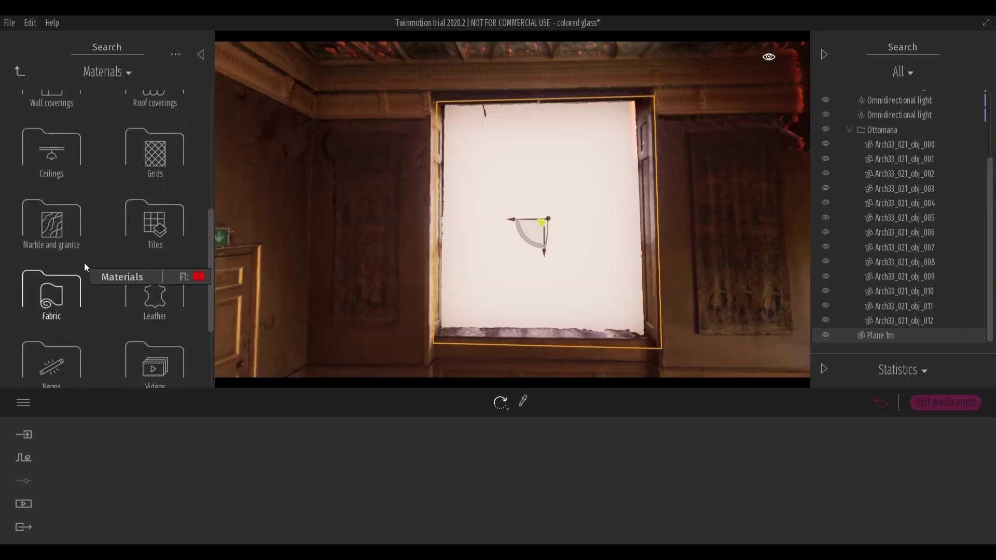
left_click(85, 262)
left_click_drag(176, 118, 502, 200)
left_click(740, 471)
type("10")
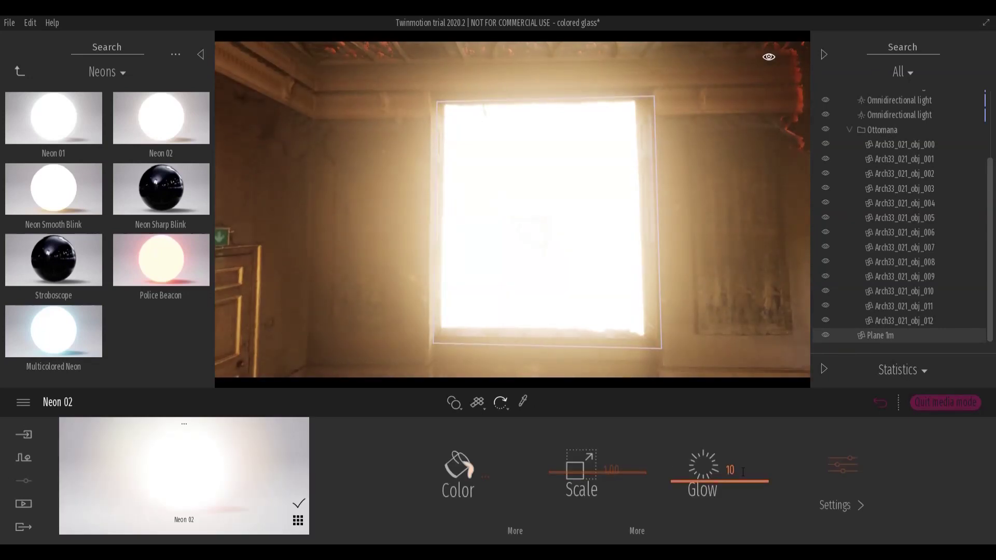
key("Return")
Step: Give Neon 02 the stained-glass image as its colour texture and set the texture rotation to 270°
left_click(524, 533)
left_click(641, 422)
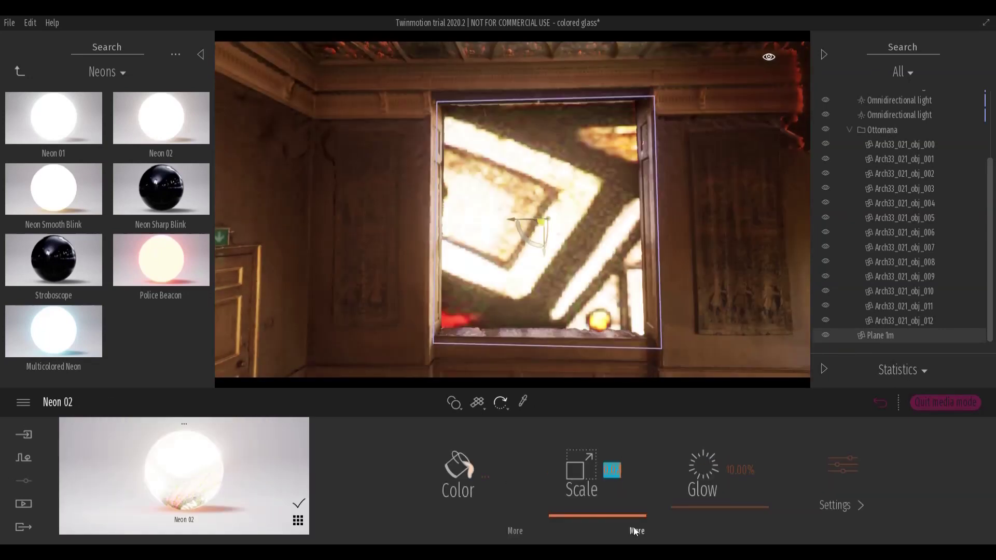
left_click(634, 528)
left_click(548, 470)
type("270")
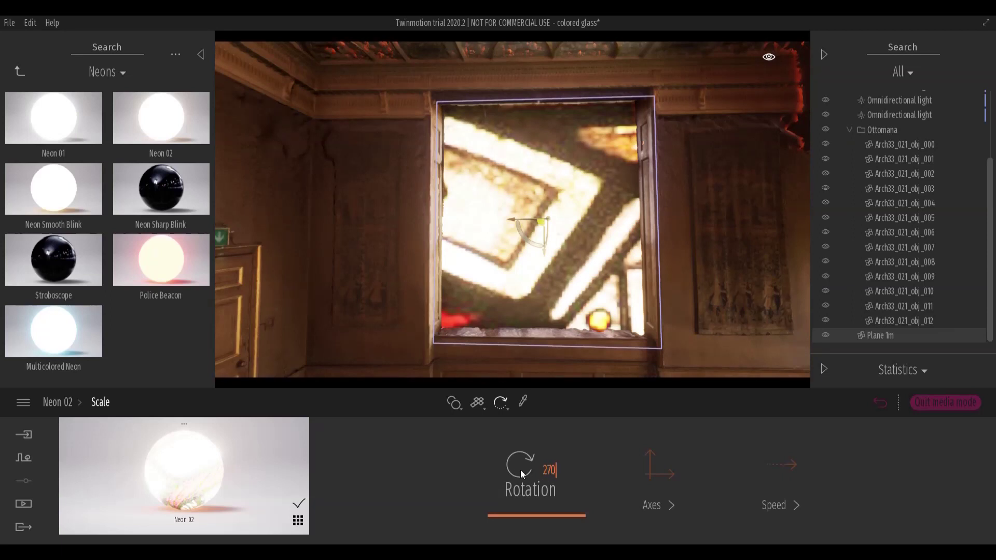
key("Return")
Step: Set the stained-glass texture's stretch to 1.00 on both X and Y
left_click(55, 402)
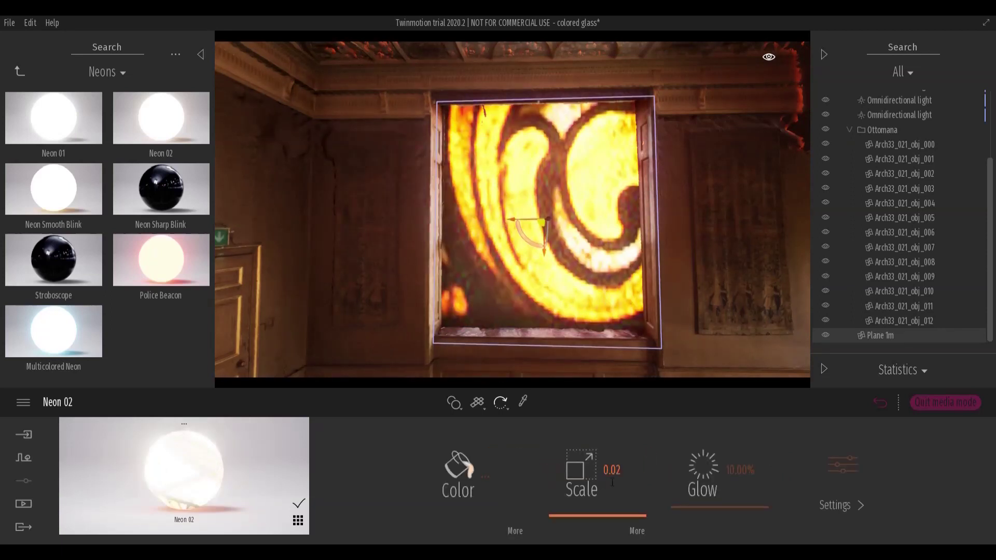
left_click(643, 528)
left_click(658, 510)
left_click(618, 472)
type("1")
key("Return")
left_click(490, 470)
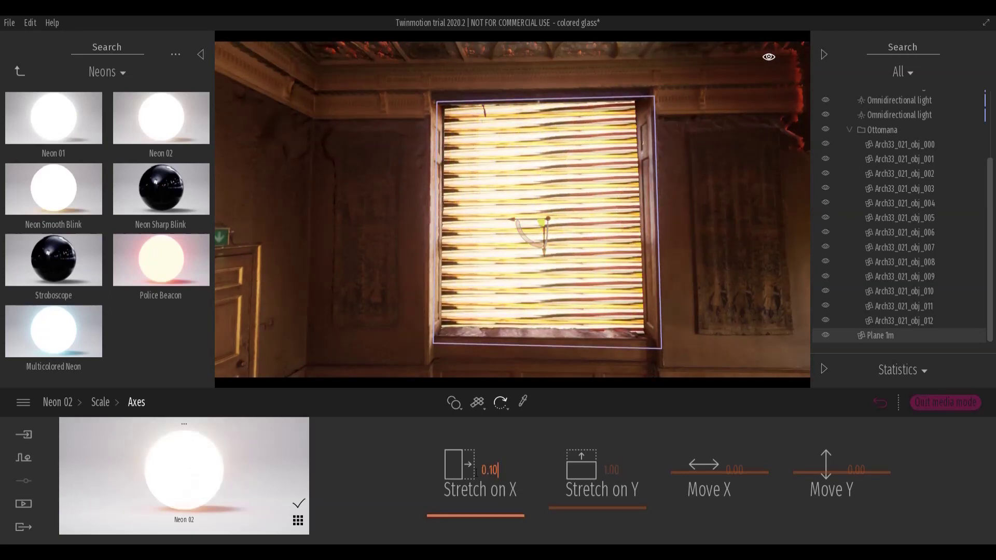
type("1")
key("Return")
Step: Set the Neon 02 texture scale to 0.35 and the material's glow to 3%
left_click(136, 402)
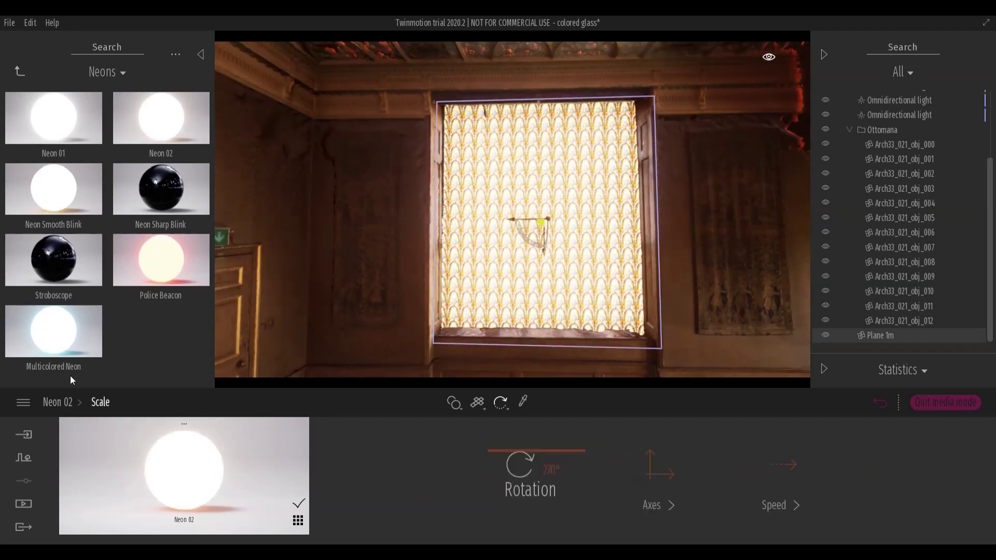
left_click(58, 402)
left_click(739, 469)
type("0")
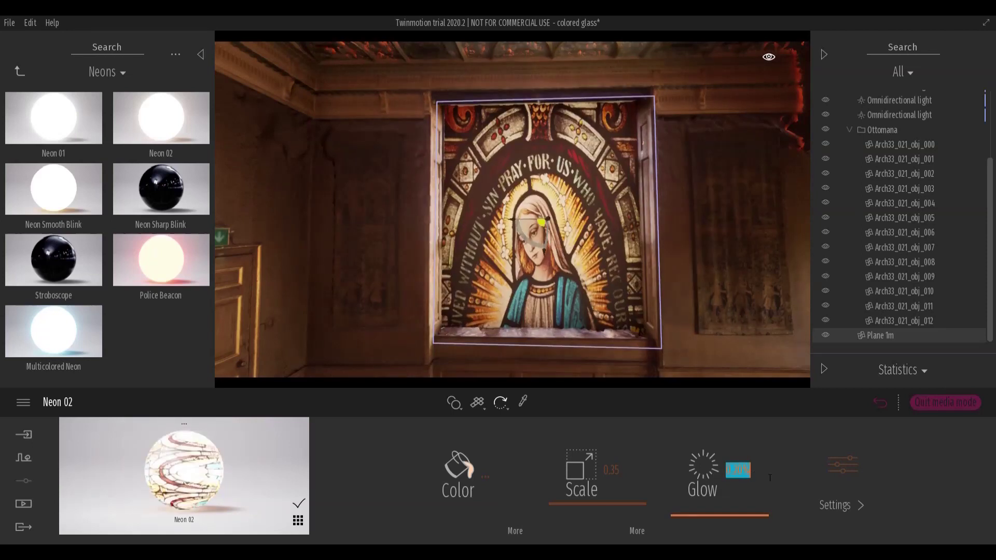
key("Return")
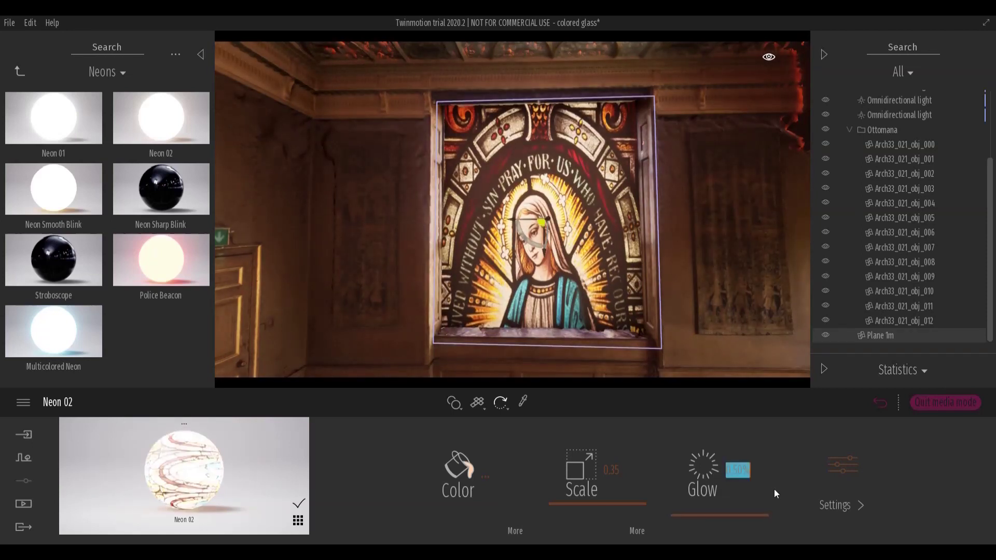
type(".02")
key("Return")
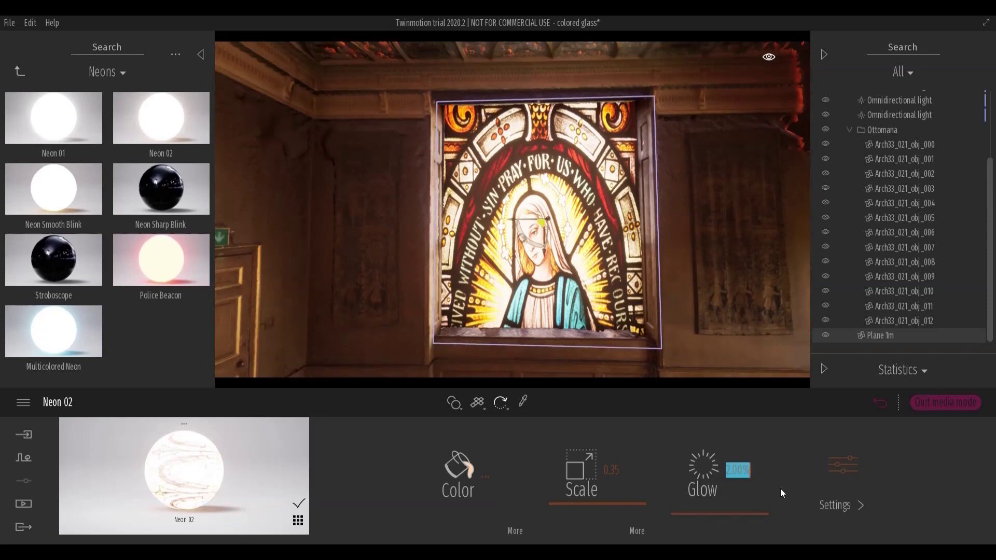
type("1")
key("Return")
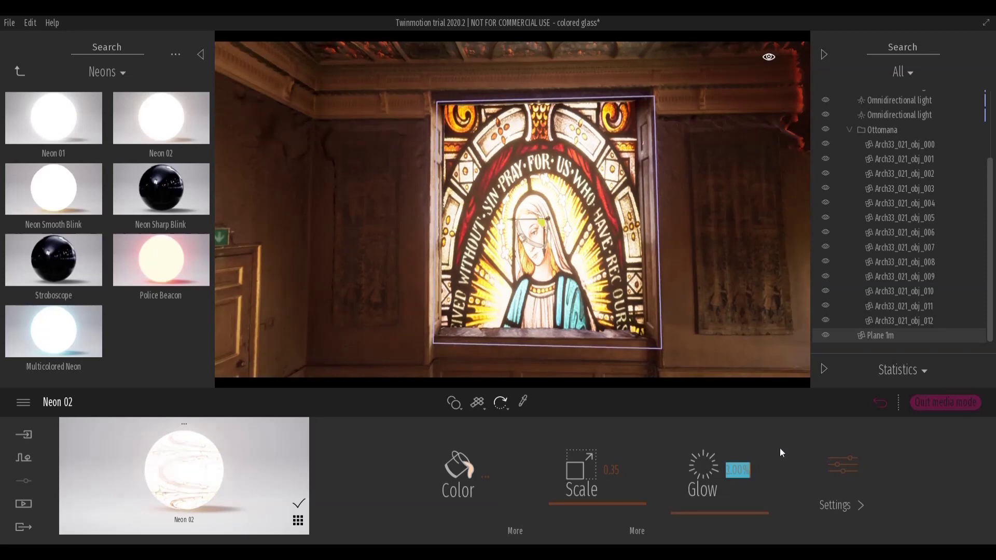
Step: Try an IES 17 light at the sill of the stained-glass window and remove it
right_click_drag(543, 195, 516, 174)
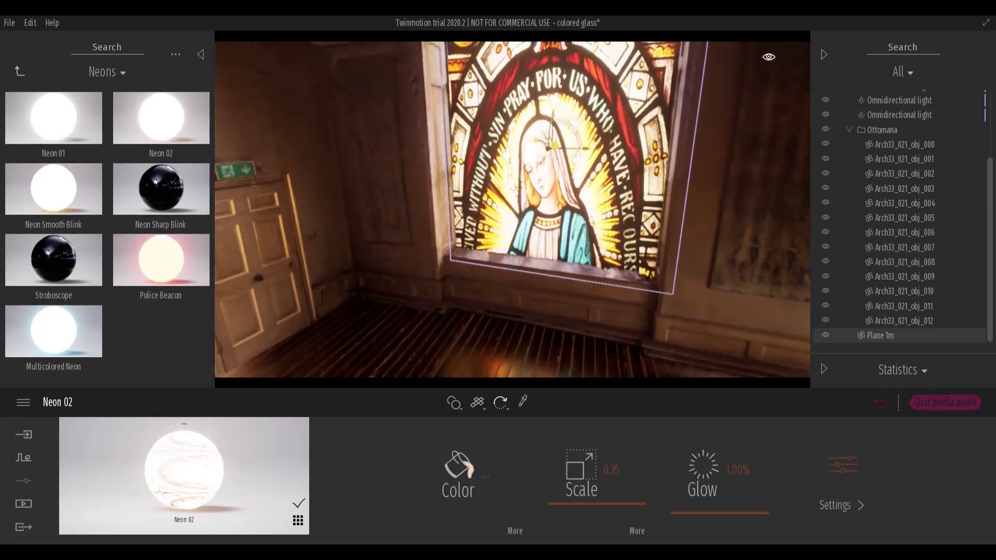
left_click(21, 70)
left_click(21, 70)
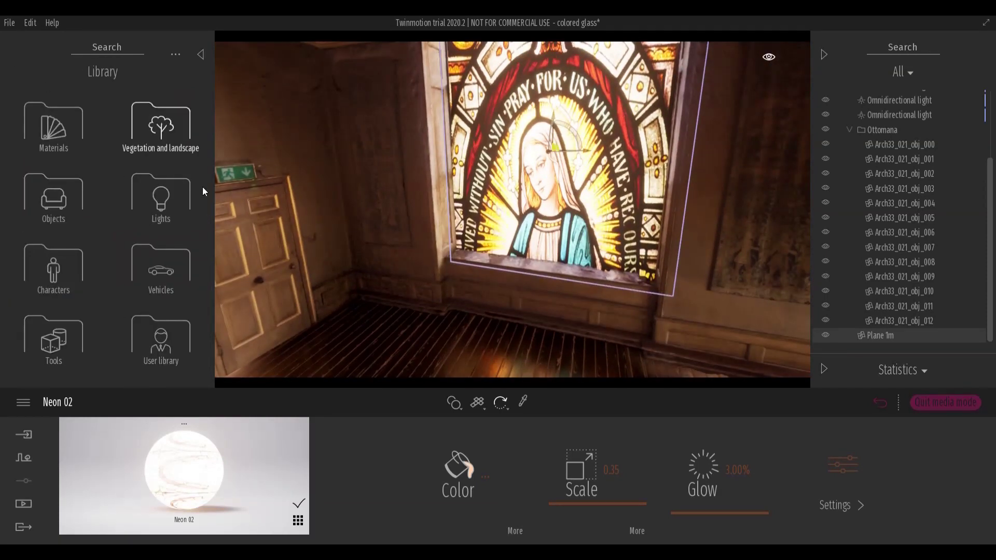
left_click(172, 188)
left_click_drag(211, 170, 210, 289)
left_click_drag(48, 291, 518, 245)
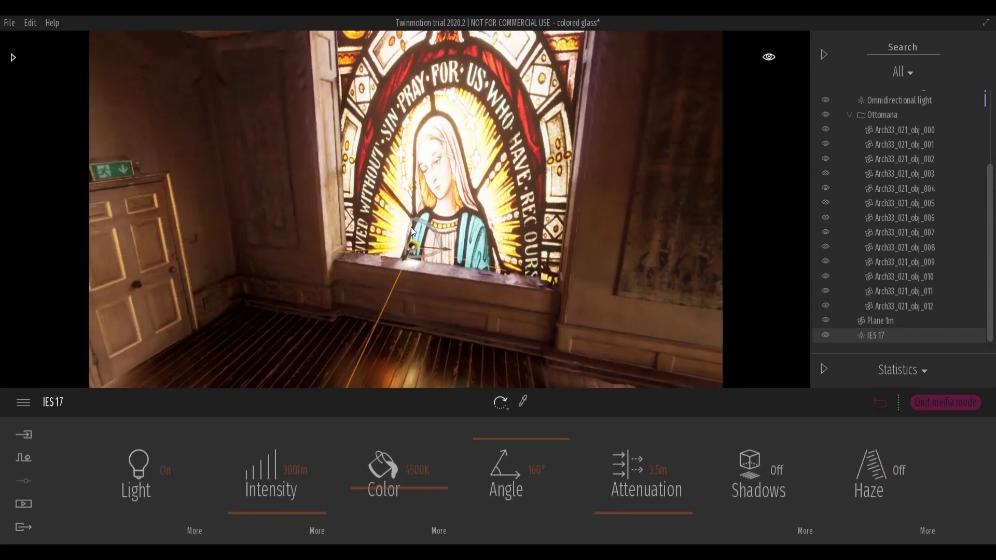
left_click(413, 231)
left_click(879, 336)
Step: Place an IES 15 light at the window sill, narrow its angle to 3° and set its attenuation to about 48.8 m
left_click(14, 58)
left_click_drag(85, 189, 521, 263)
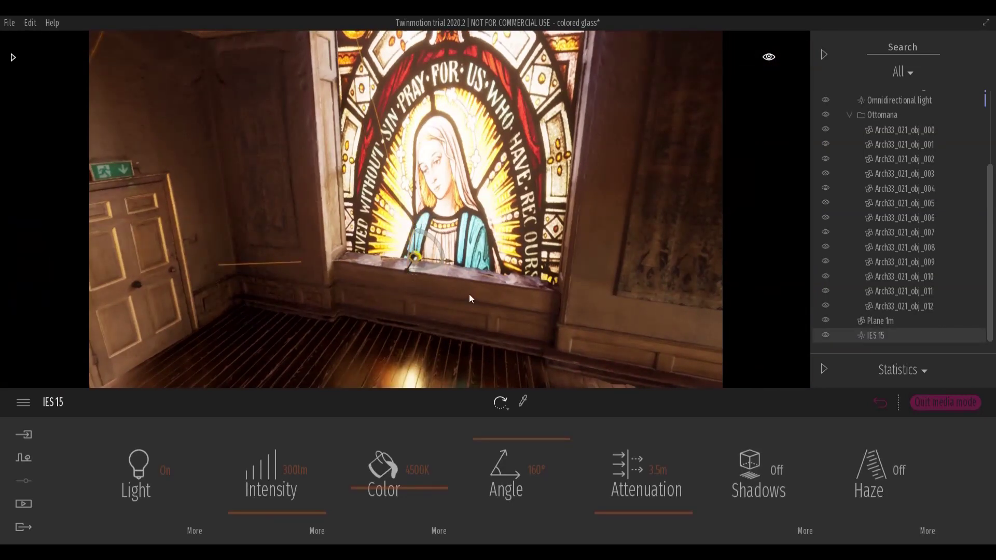
scroll(471, 293, "down", 5)
left_click_drag(478, 441, 465, 517)
left_click_drag(590, 514, 613, 481)
Step: Lower the IES 15 light's intensity to 5 lm
left_click(295, 470)
type("50")
key("Return")
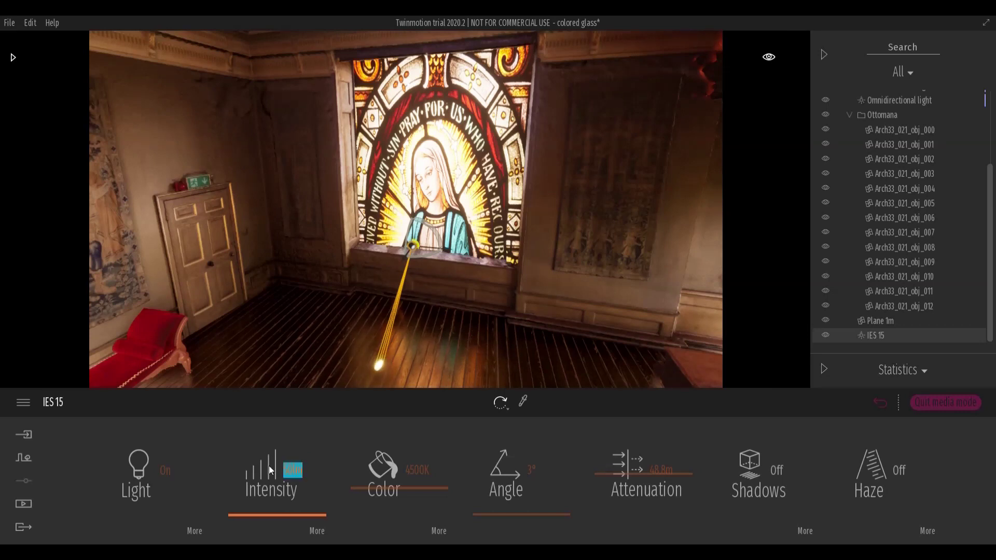
type("10")
key("Return")
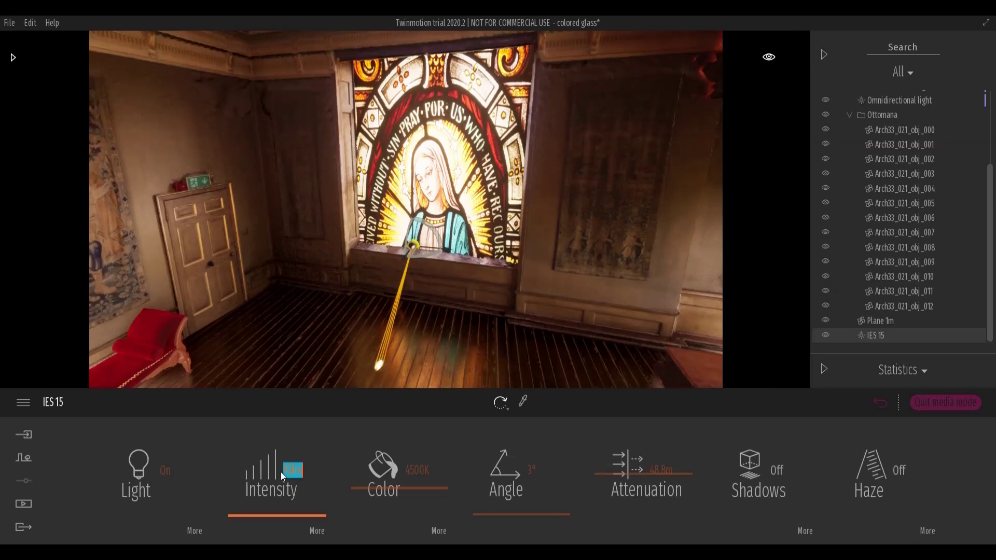
Step: Turn on shadows and haze for the IES 15 light, with haze speed 0% and haze intensity about 71.5%
left_click(776, 470)
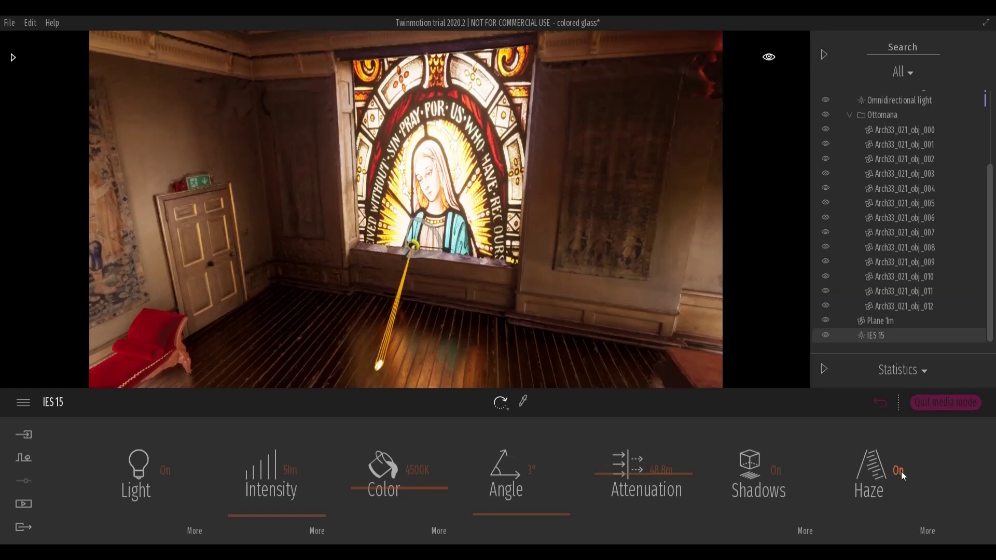
left_click(926, 530)
left_click_drag(498, 523, 477, 539)
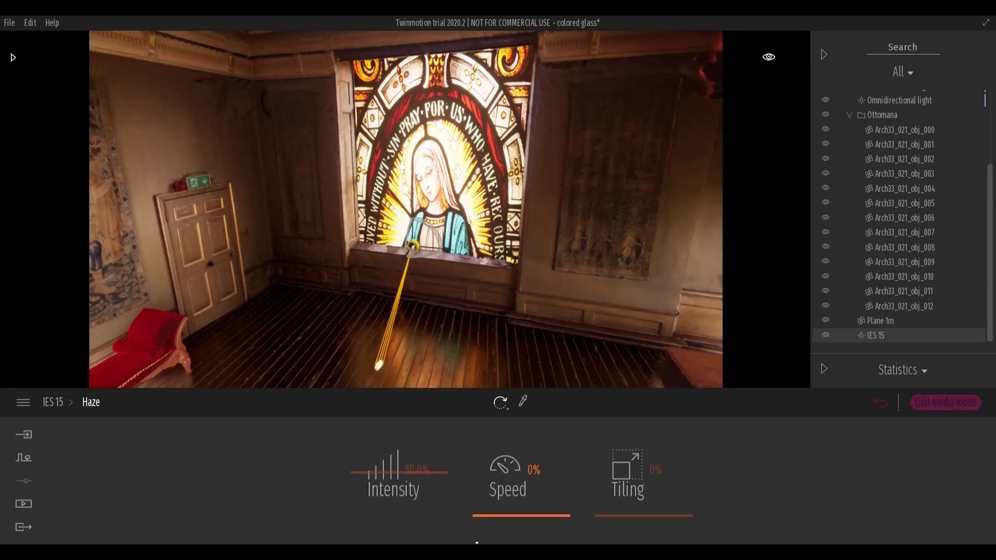
left_click_drag(355, 471, 355, 455)
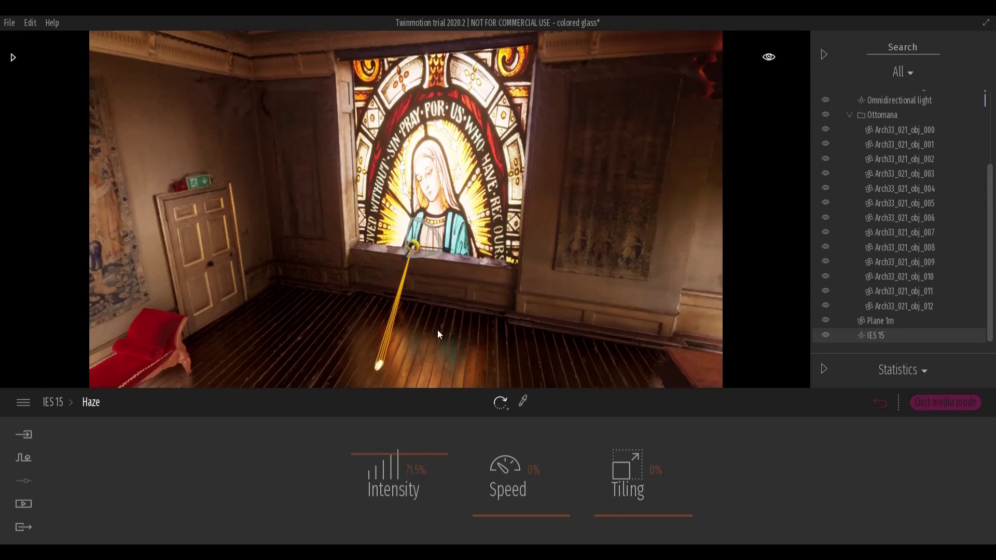
Step: Move the IES 15 light slightly upward from the window sill
scroll(437, 331, "up", 5)
left_click_drag(425, 346, 410, 312)
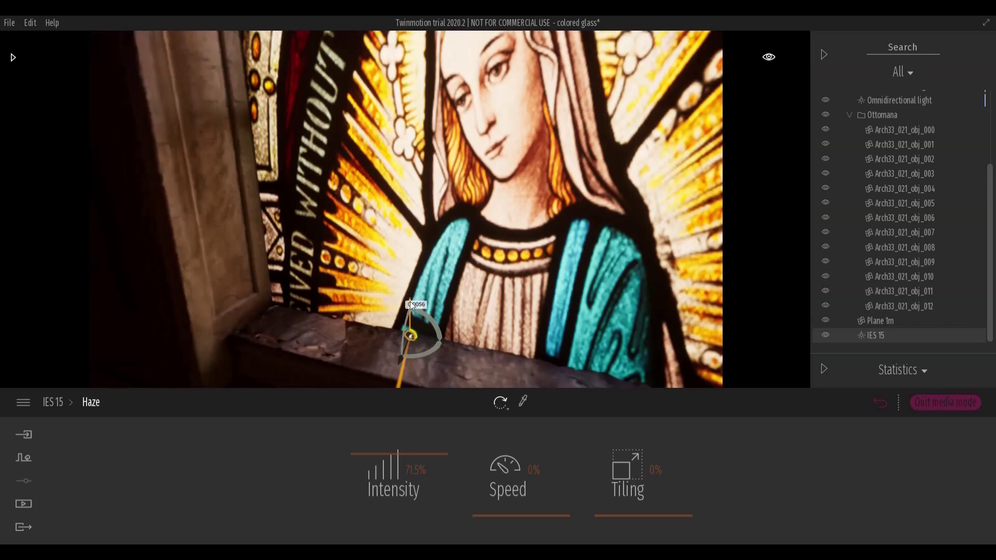
scroll(428, 335, "down", 5)
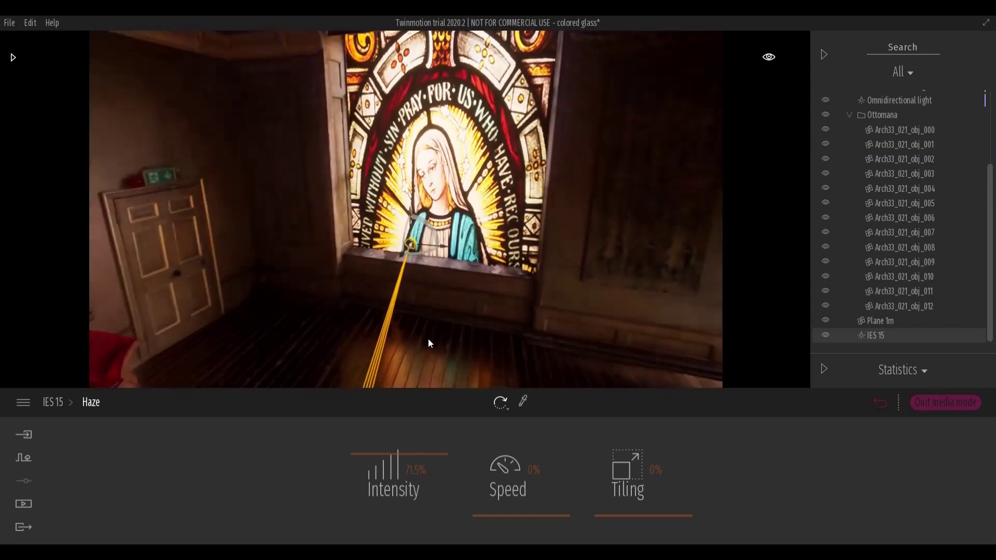
scroll(428, 340, "down", 3)
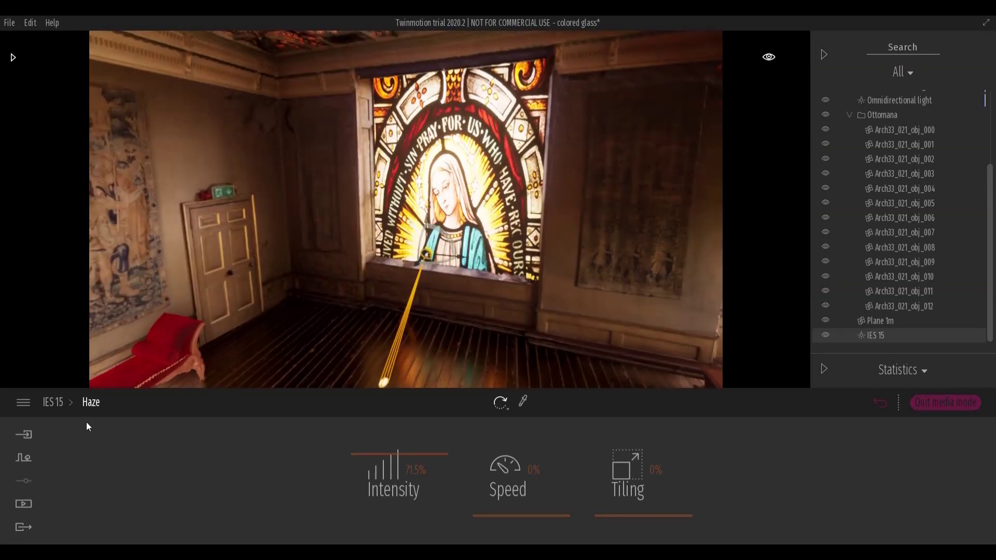
Step: Tint the IES 15 light a pale green through its additional colour settings
left_click(54, 403)
left_click(438, 534)
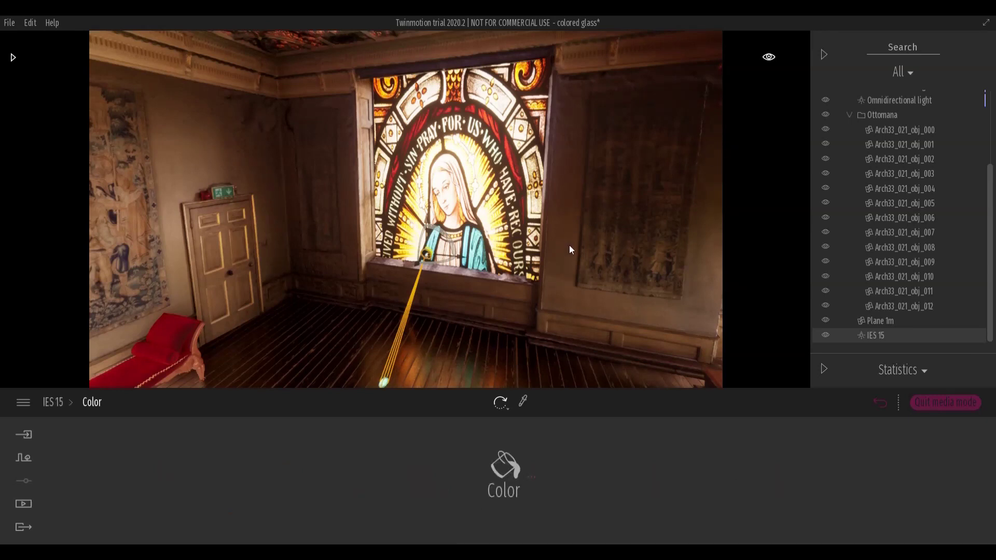
Step: Duplicate the IES 15 light, placing the copy slightly above the original in front of the stained-glass window
middle_click_drag(459, 340, 456, 249)
left_click_drag(456, 247, 519, 185)
scroll(518, 186, "up", 3)
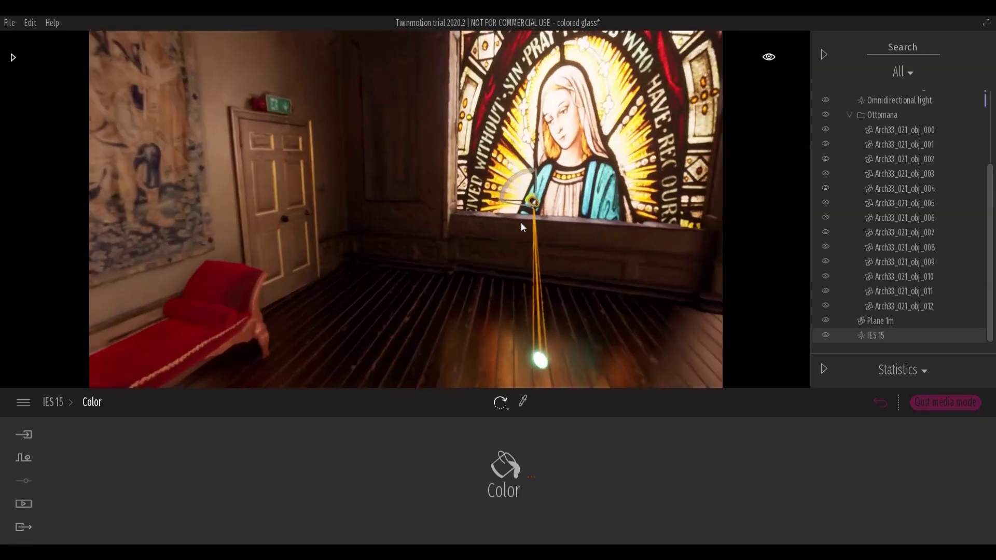
left_click_drag(531, 186, 537, 178, "shift")
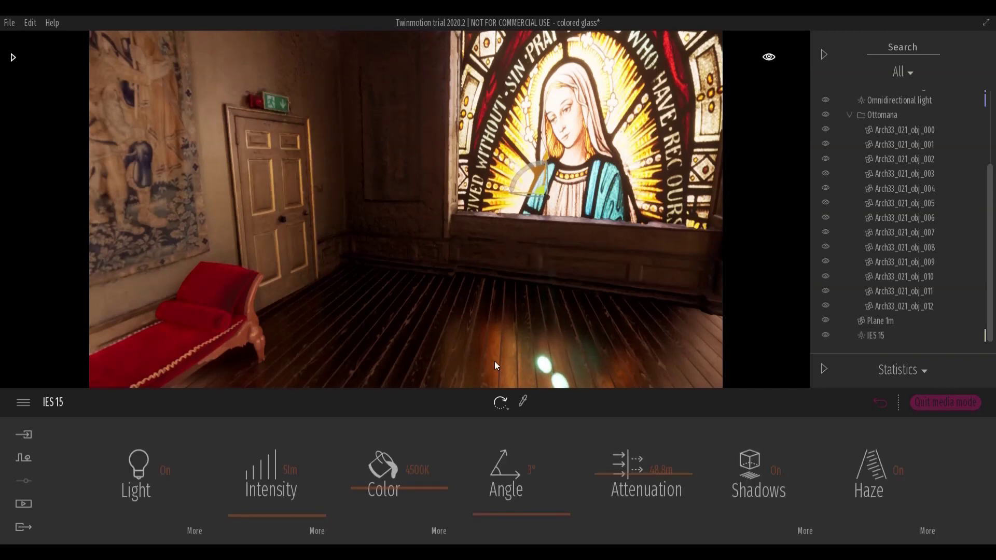
left_click(476, 345)
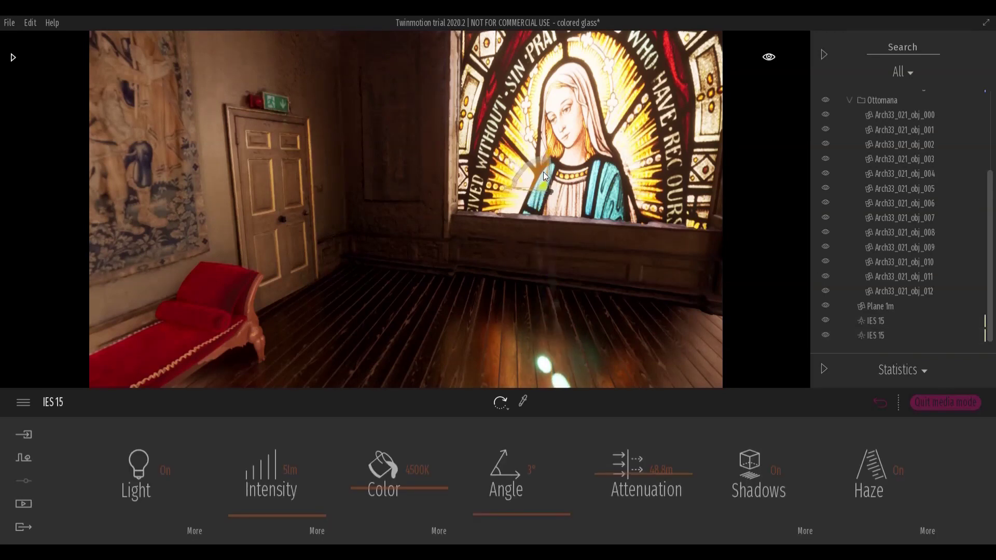
Step: Place further copies of the IES 15 light in front of the blue robe at the lower part of the stained-glass window
left_click(482, 346)
left_click_drag(548, 167, 592, 164, "shift")
key("ctrl+v")
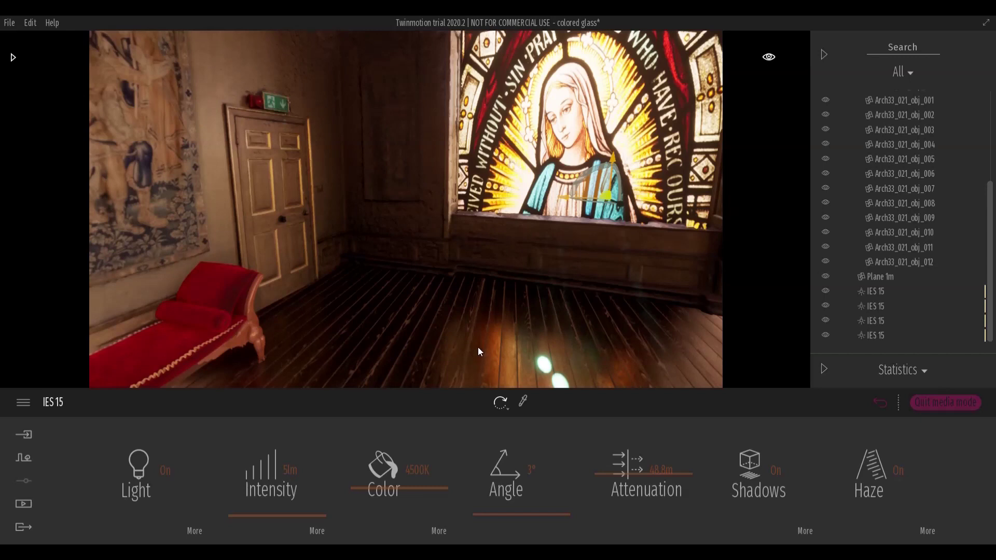
key("ctrl+v")
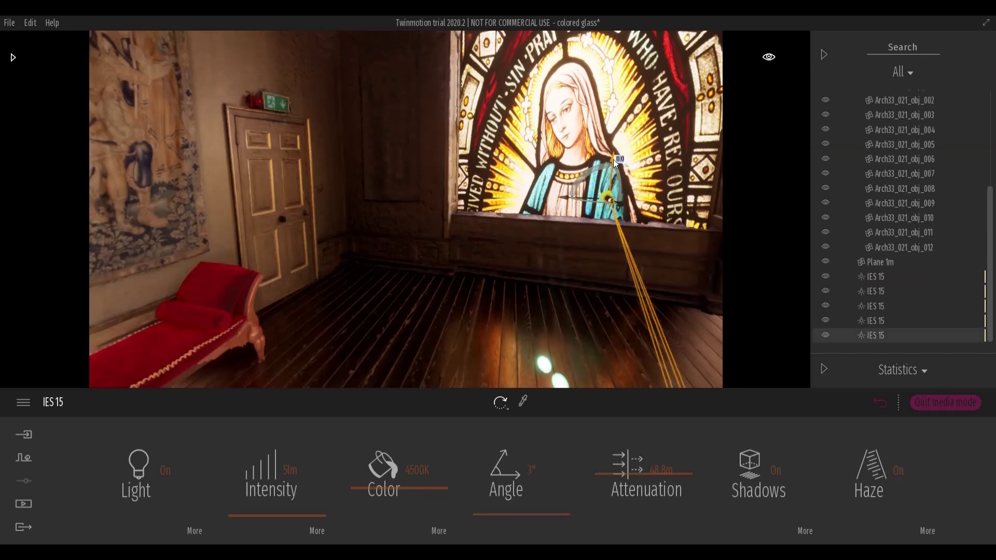
left_click_drag(613, 159, 608, 171)
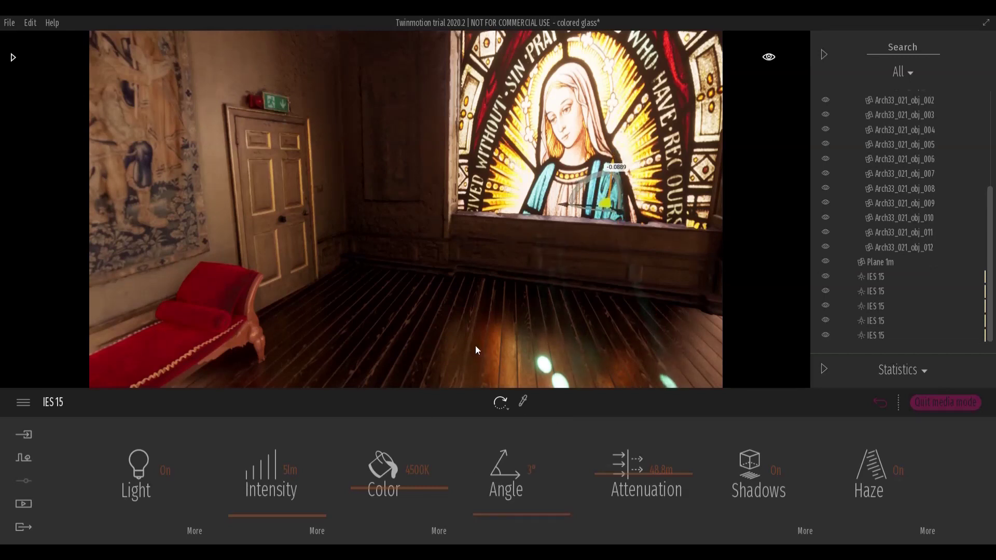
key("ctrl+v")
Step: Set the IES 15 light's angle to 8°, turn off its shadows and set its haze intensity to 33.5%
left_click_drag(487, 513, 484, 513)
left_click(776, 471)
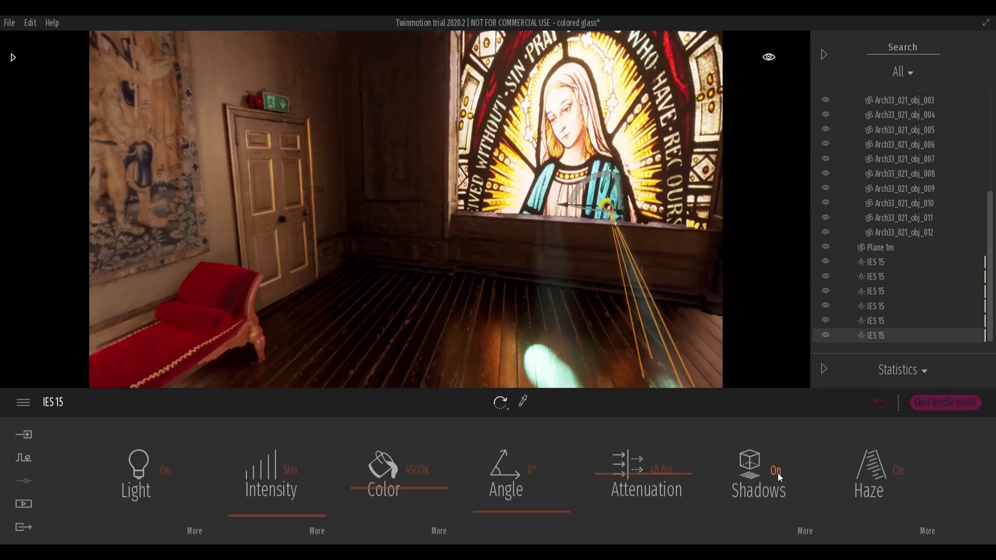
right_click_drag(612, 243, 619, 285)
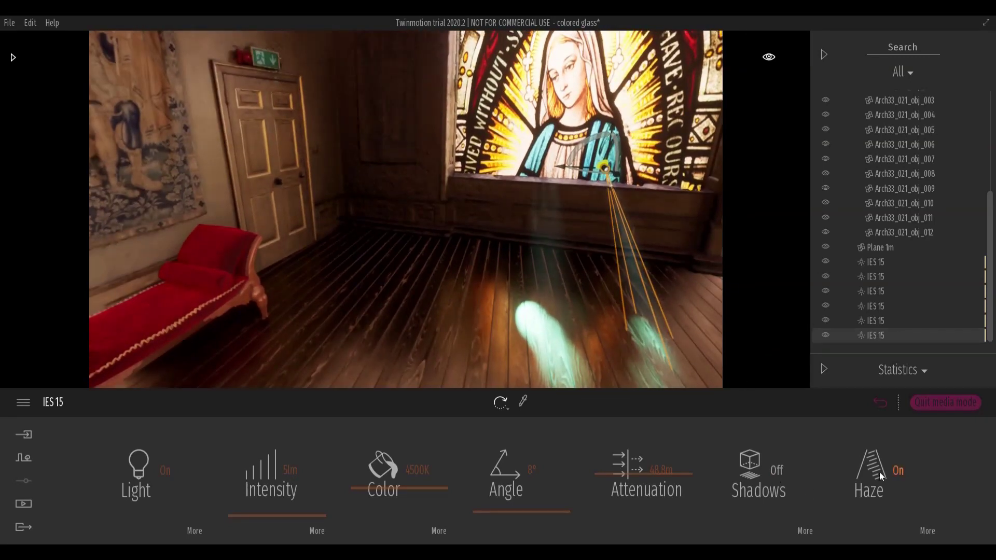
left_click(926, 530)
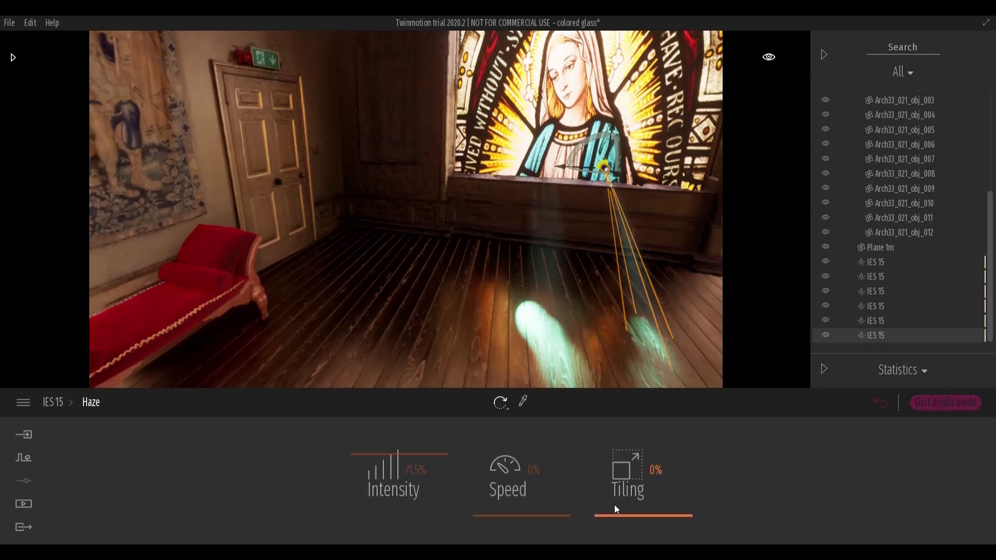
left_click_drag(356, 455, 356, 494)
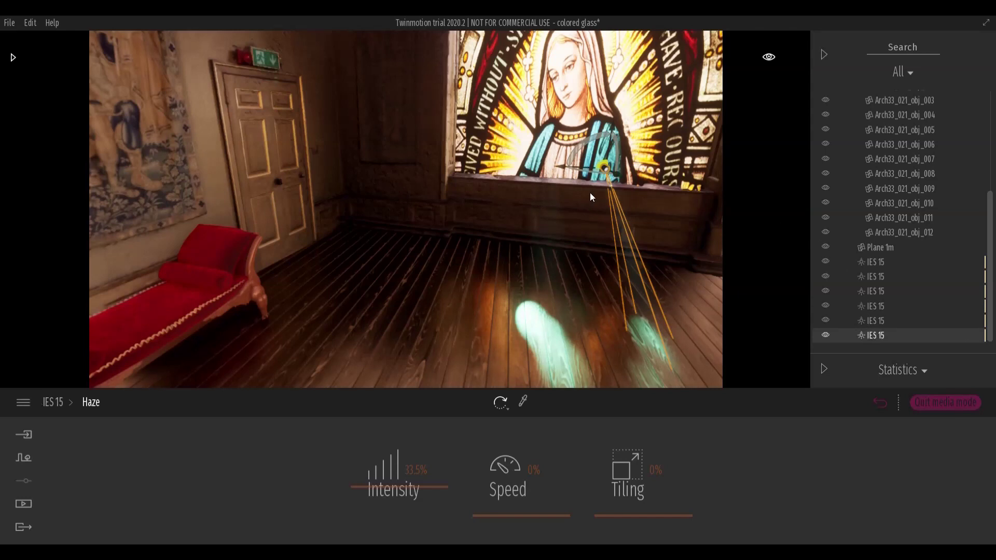
Step: Duplicate the IES 15 light onto the yellow rays beside the blue robe and open the copy's additional colour settings
scroll(595, 197, "up", 3)
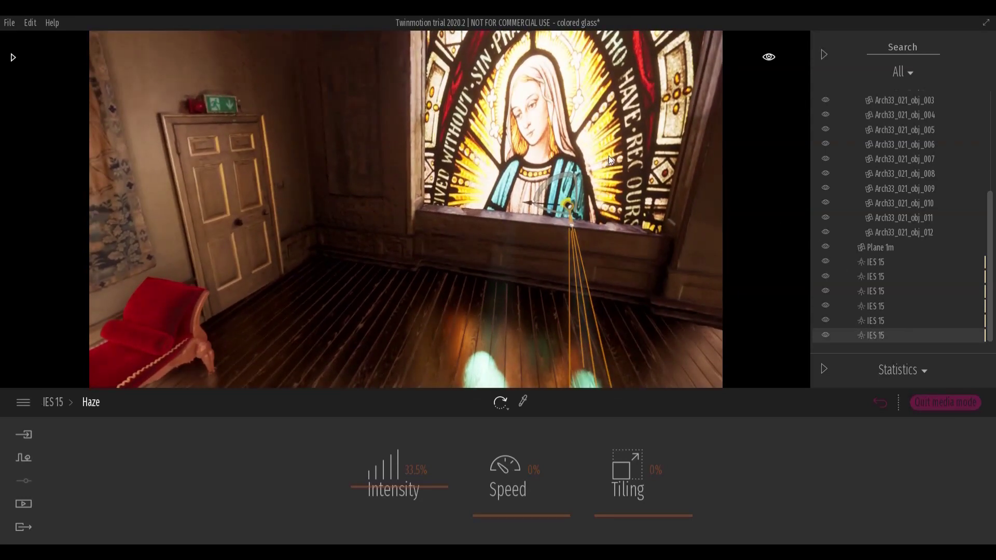
left_click_drag(561, 198, 597, 185)
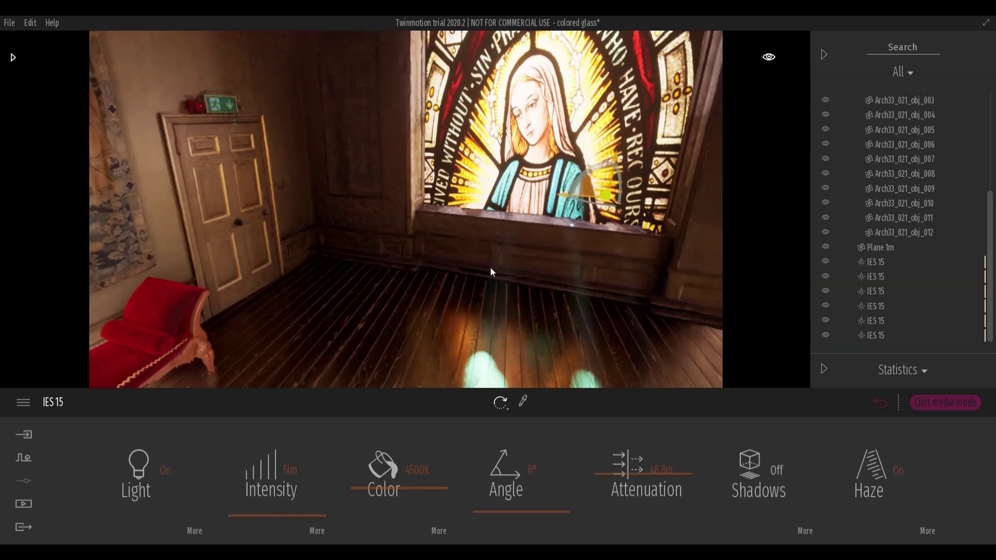
left_click(439, 530)
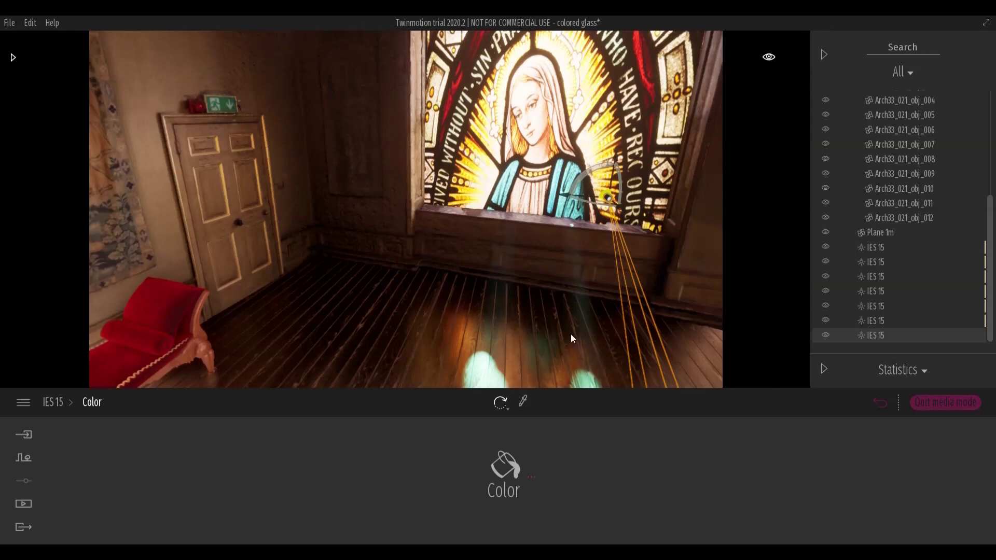
Step: Spread further copies of the IES 15 light across the window, up to the lettering along its left side
left_click_drag(602, 177, 453, 116)
left_click(479, 351)
left_click(579, 84)
left_click(553, 76)
key("ctrl+v")
left_click(493, 102)
key("ctrl+v")
key("ctrl+v")
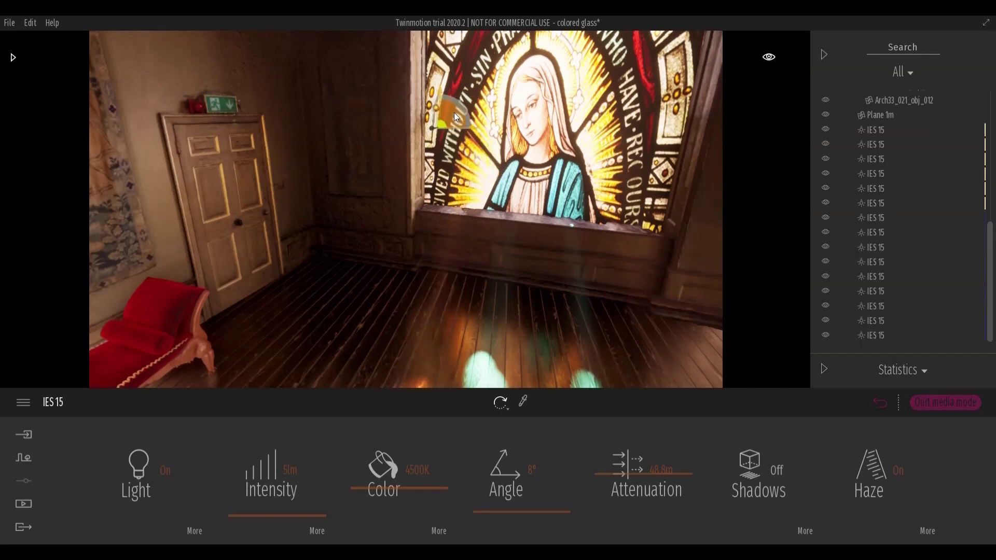
Step: Open the additional colour settings of the left-side IES 15 light and place more copies at the upper-left lettering
left_click(440, 531)
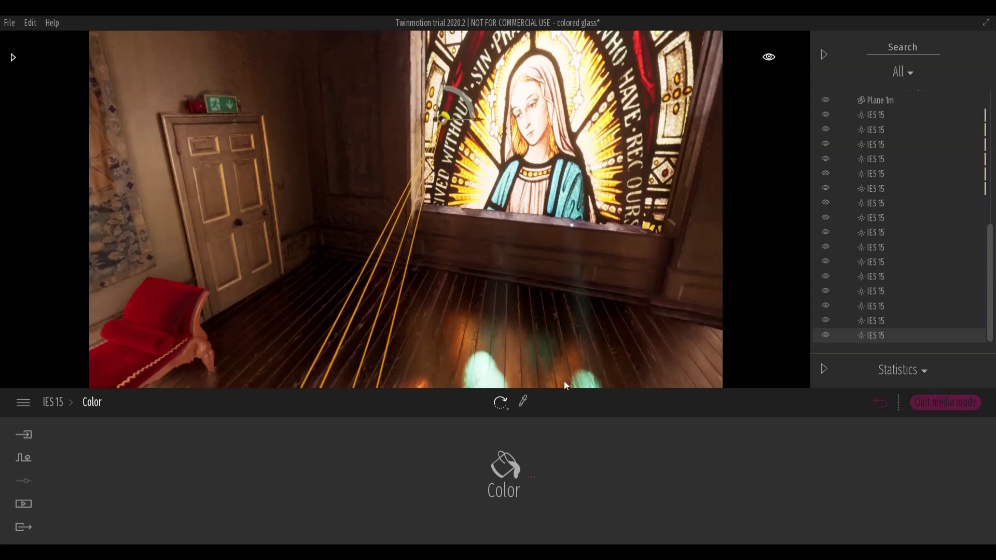
left_click_drag(462, 101, 486, 55)
key("ctrl+v")
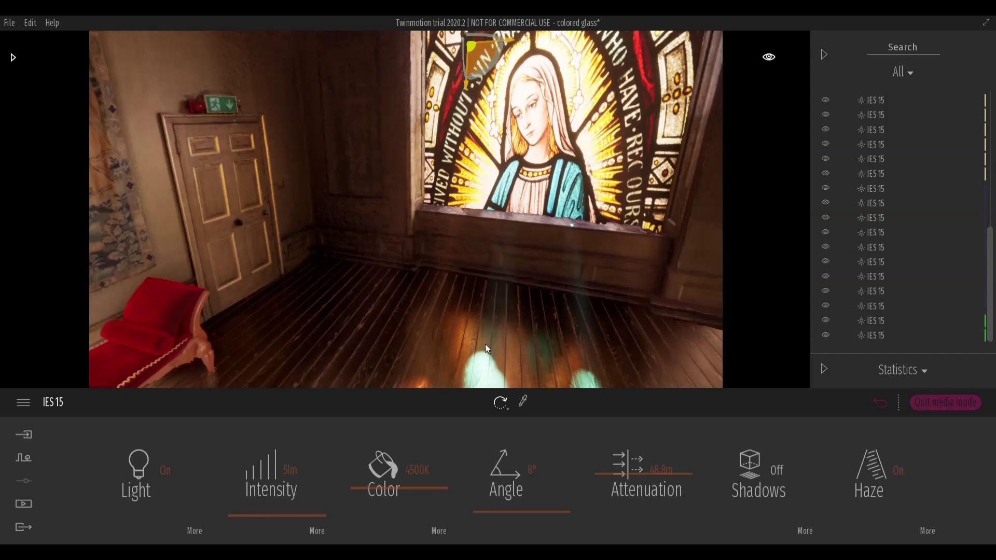
key("ctrl+v")
Step: Place more copies of the IES 15 light along the red arch and lettering on the window's right side
middle_click_drag(531, 167, 509, 269)
left_click_drag(459, 133, 505, 96)
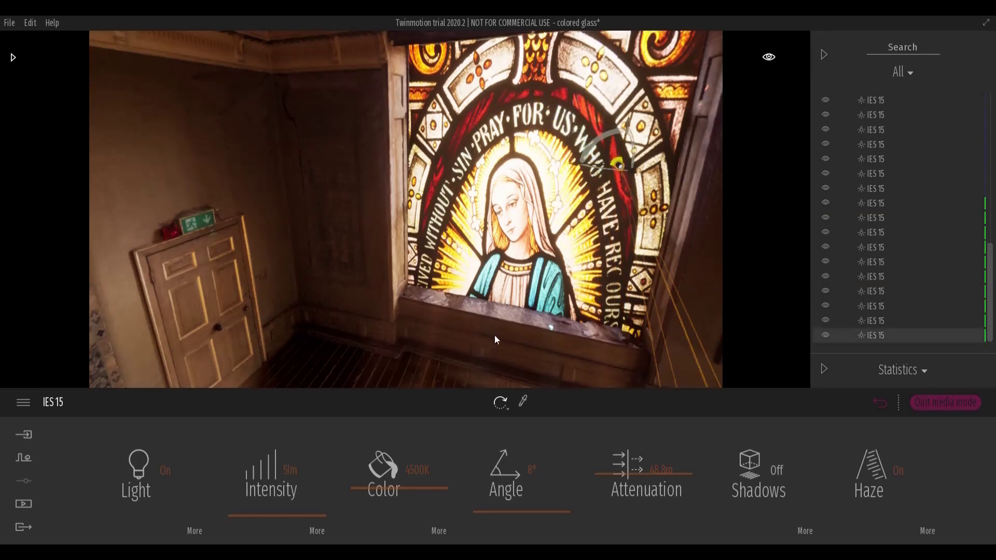
key("ctrl+v")
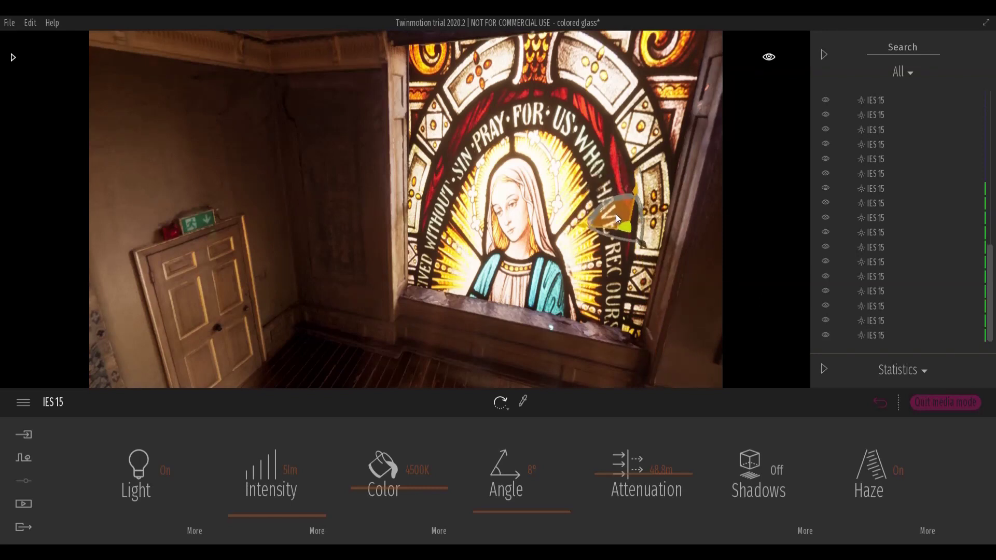
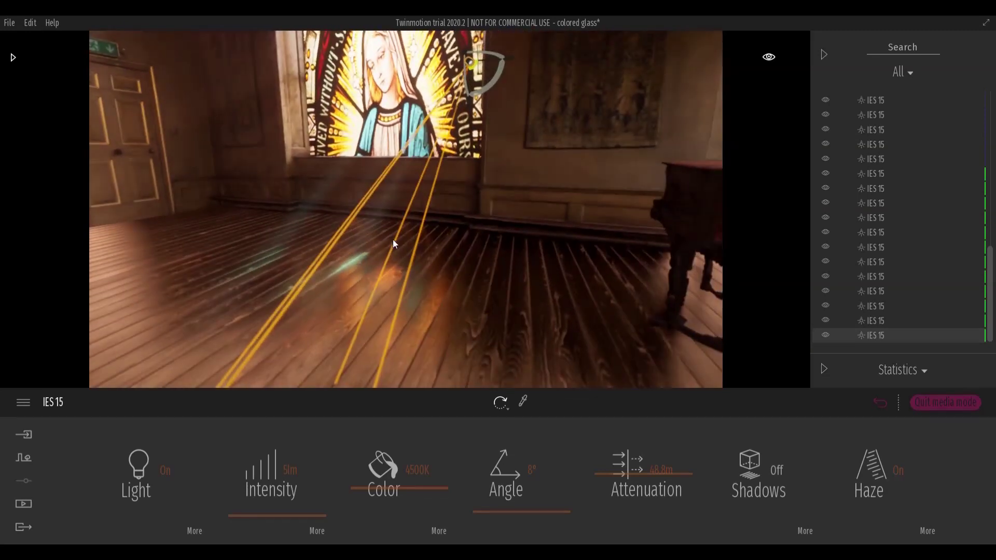
Step: Set the newest IES 15 light's haze intensity to 61.2% and adjust its light intensity
left_click(928, 531)
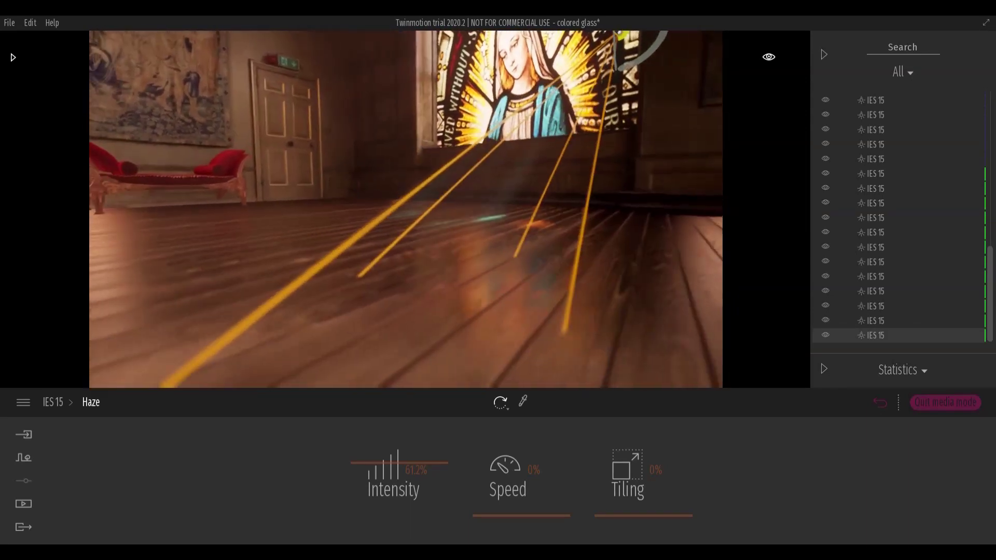
left_click(54, 403)
mouse_move(241, 515)
left_mouse_down()
mouse_move(237, 525)
mouse_move(243, 519)
left_mouse_up()
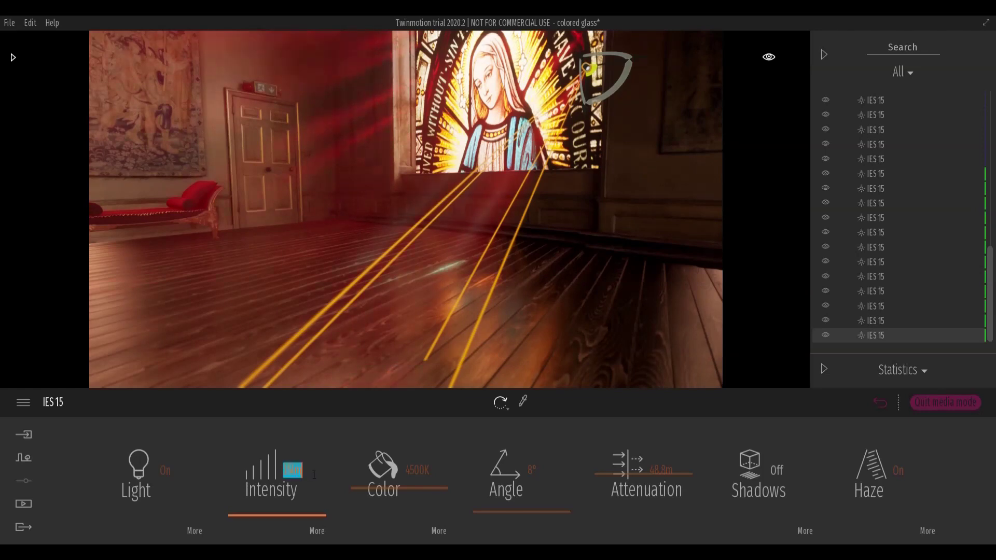
Step: Set the intensity of the IES 15 light at the window's lower-left edge to 10 lm
left_click(899, 160)
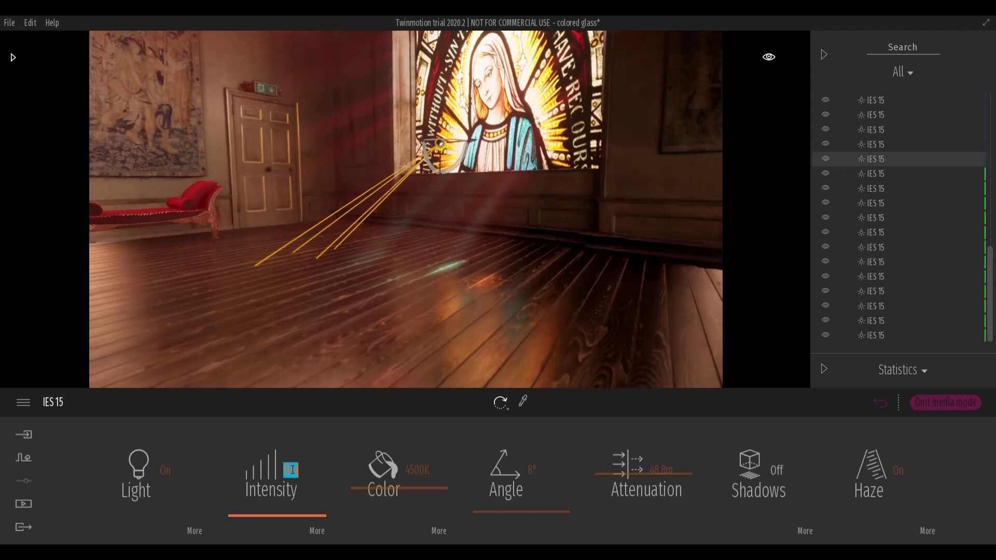
type("10")
key("Return")
Step: Set the intensity of the IES 15 light in front of the blue robe to 35 lm
left_click_drag(990, 260, 989, 206)
left_click(913, 192)
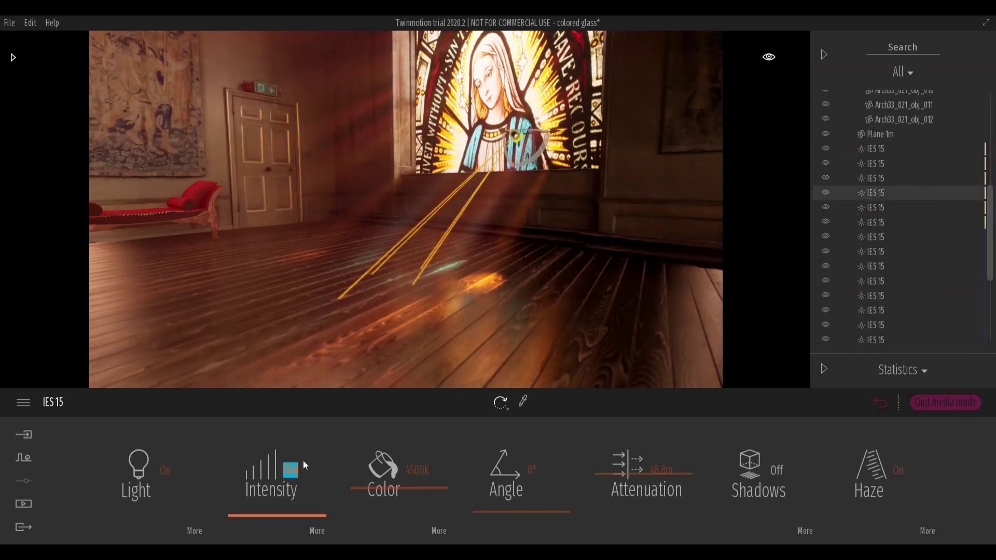
type("35")
key("Return")
Step: Examine the coloured beams and floor patches around the window from several angles and distances
middle_click_drag(436, 240, 482, 248)
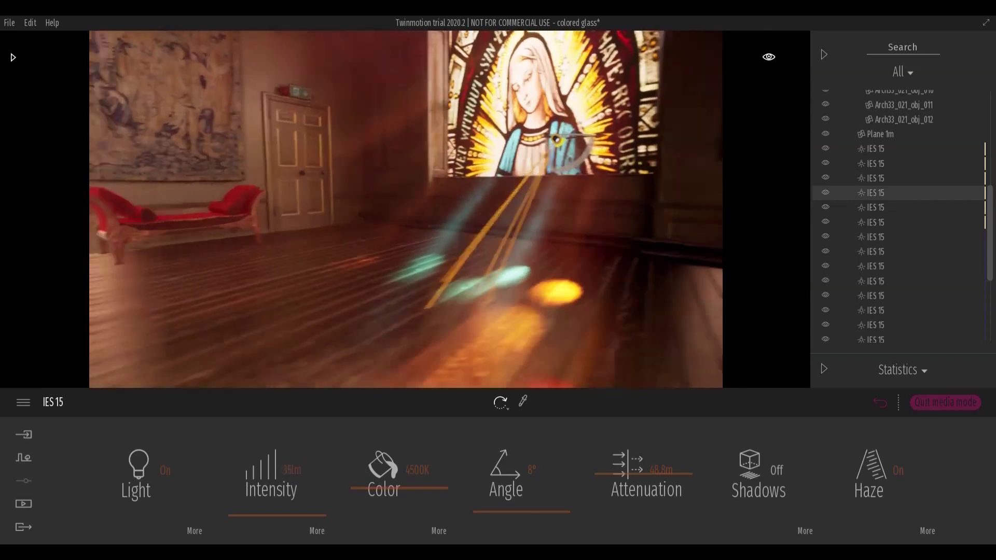
mouse_move(409, 219)
middle_mouse_down("shift")
mouse_move(441, 213)
mouse_move(363, 223)
mouse_move(408, 219)
middle_mouse_up("shift")
right_click_drag(409, 219, 332, 207)
right_click_drag(477, 237, 526, 210)
scroll(509, 228, "down", 3)
scroll(509, 228, "up", 4)
scroll(516, 194, "down", 3)
scroll(540, 213, "up", 3)
middle_click_drag(504, 286, 487, 252)
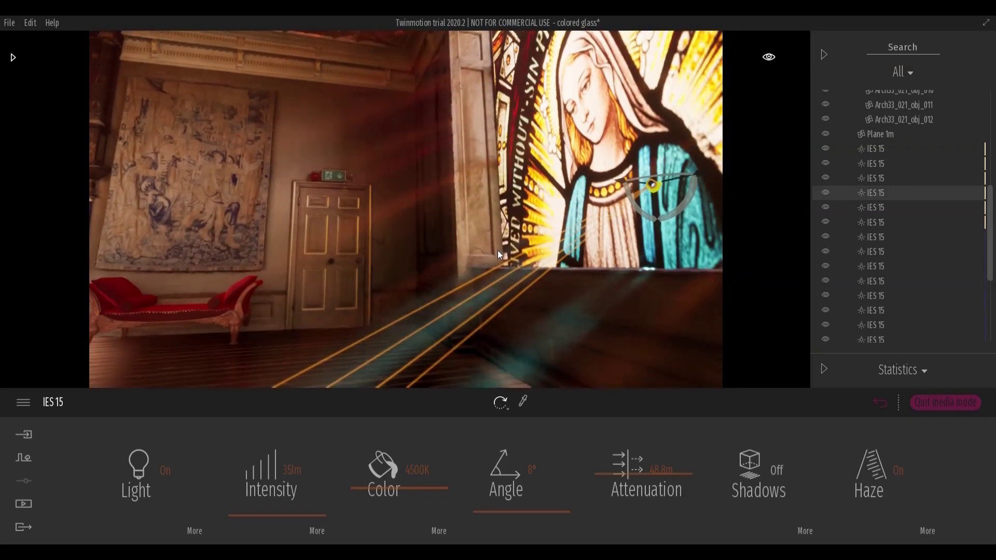
Step: Toggle the selected IES 15 light's haze off and on again, and open its haze settings
left_click(899, 470)
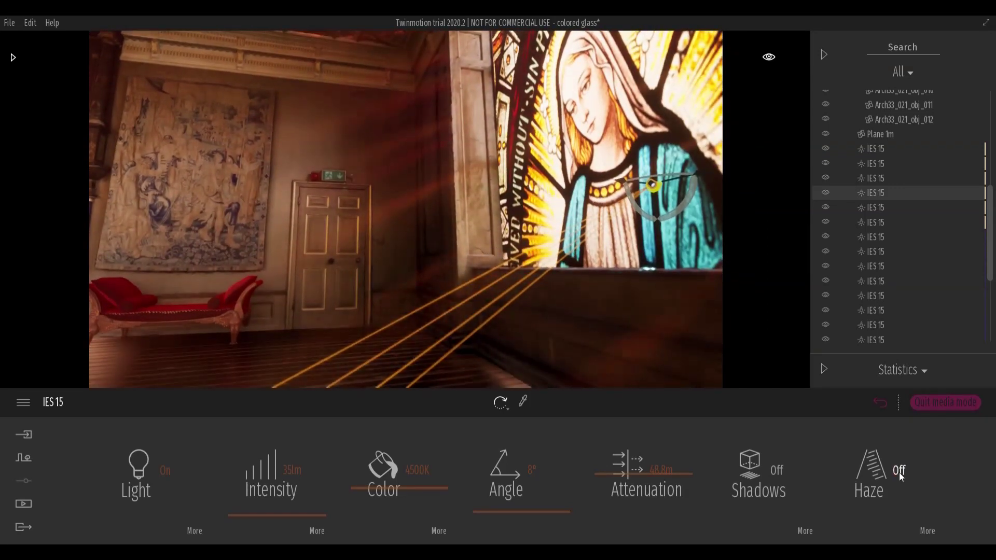
left_click(899, 470)
left_click(928, 529)
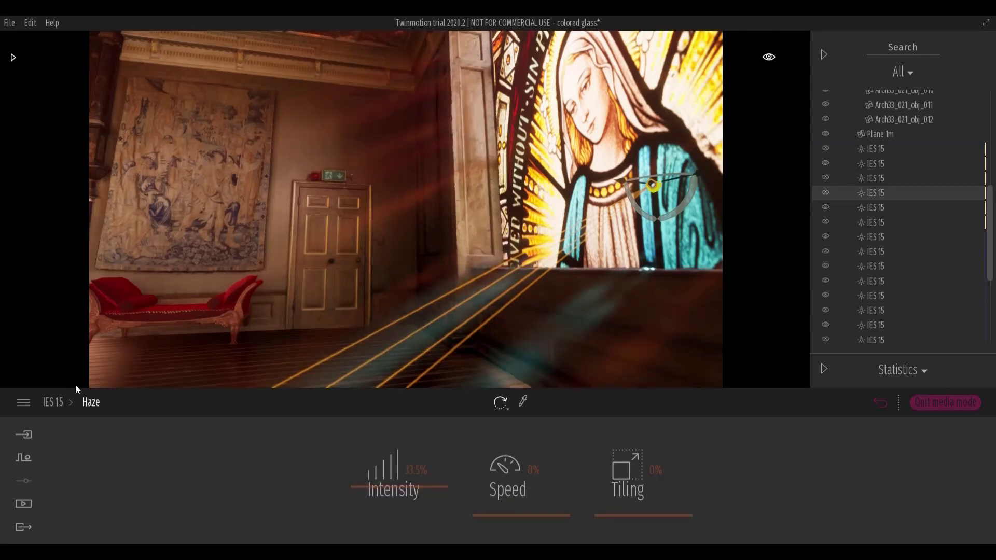
Step: Create a new media image of the current view and open its settings
left_click(23, 503)
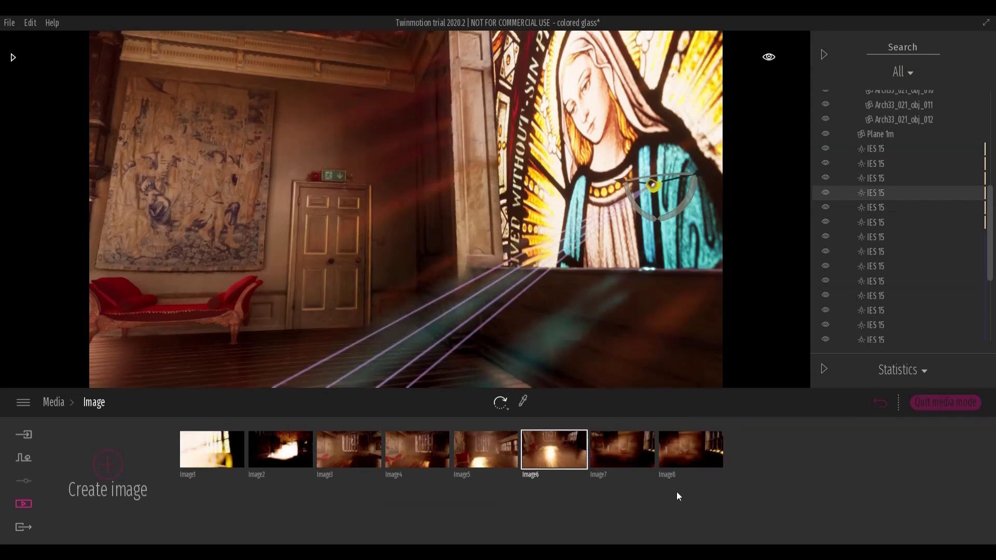
left_click(108, 469)
double_click(782, 476)
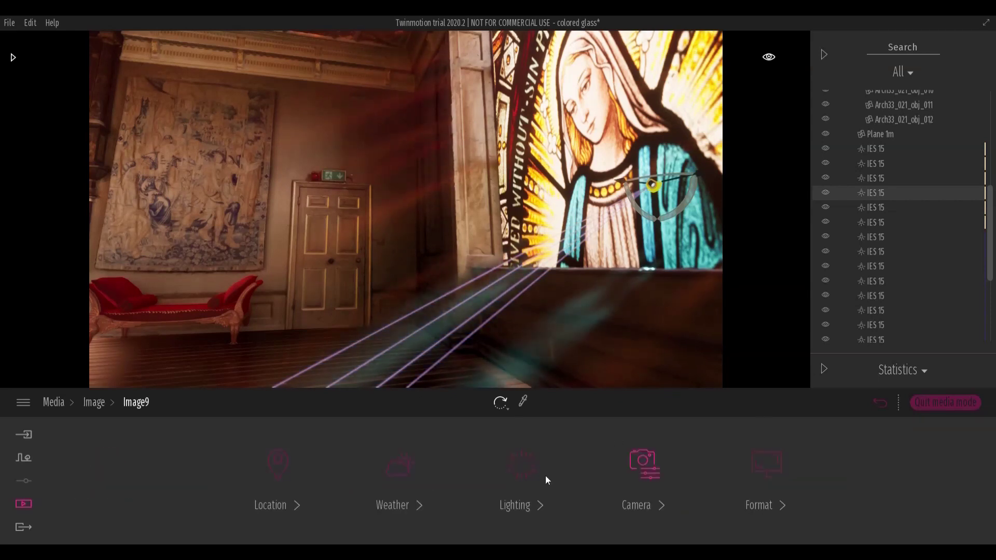
Step: Lower the GI strength, GI distance and shadow distance in the new image's lighting settings
left_click(513, 475)
left_click(525, 506)
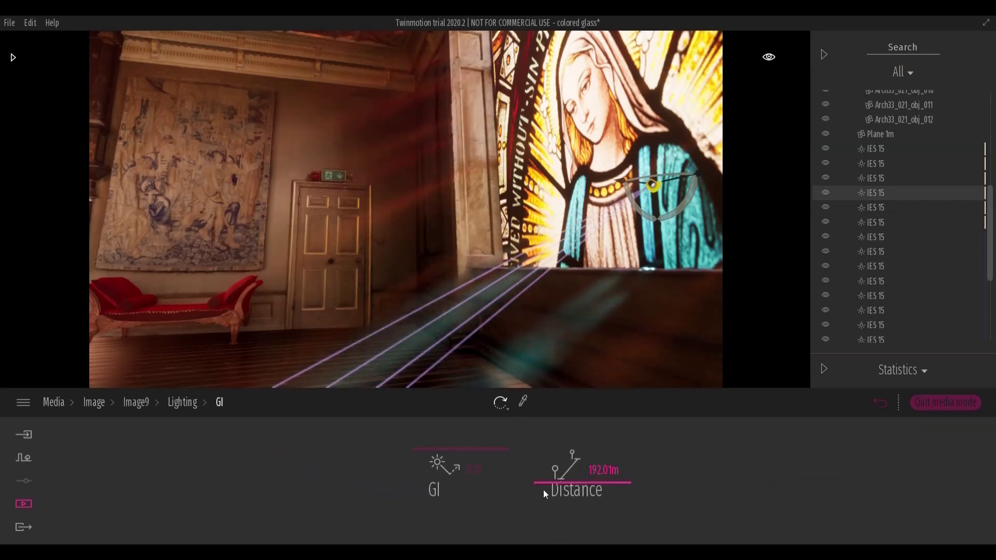
mouse_move(544, 526)
left_mouse_down()
mouse_move(558, 411)
mouse_move(540, 540)
left_mouse_up()
left_click_drag(427, 463, 407, 475)
left_click_drag(544, 535, 545, 490)
scroll(527, 319, "down", 3)
scroll(515, 325, "up", 1)
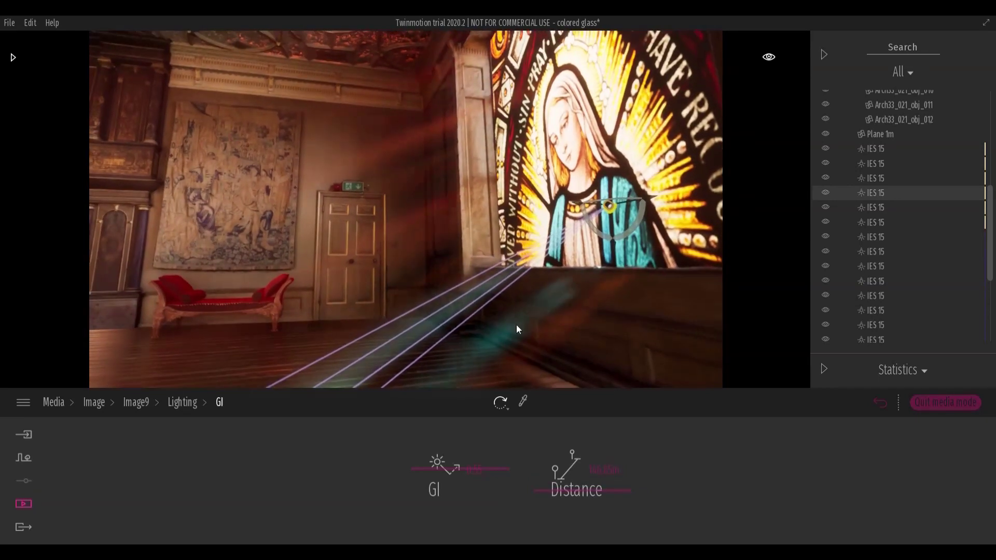
left_click(182, 403)
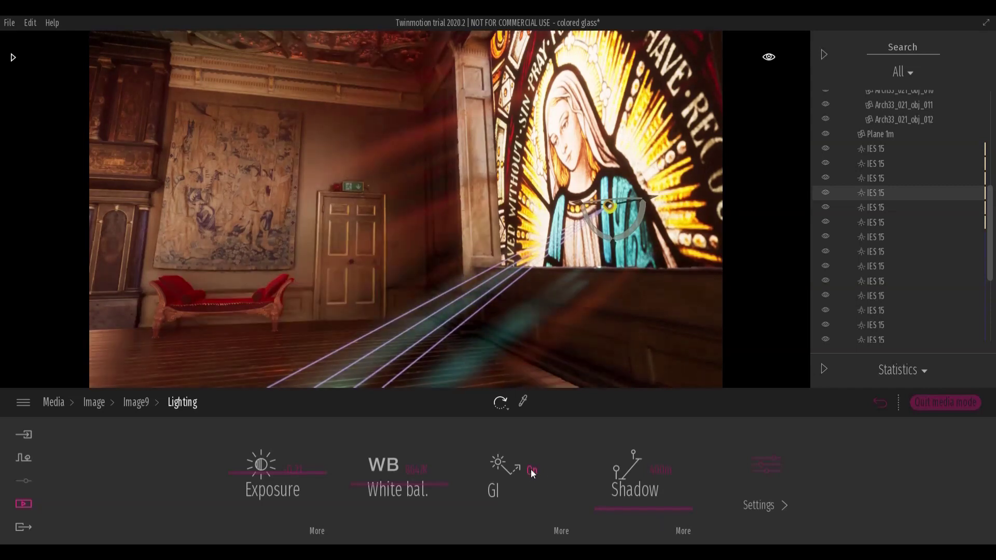
mouse_move(608, 509)
left_mouse_down()
mouse_move(610, 470)
mouse_move(596, 523)
left_mouse_up()
Step: Reduce the sun intensity and slightly raise the ambient light in the image's lighting settings
left_click(760, 505)
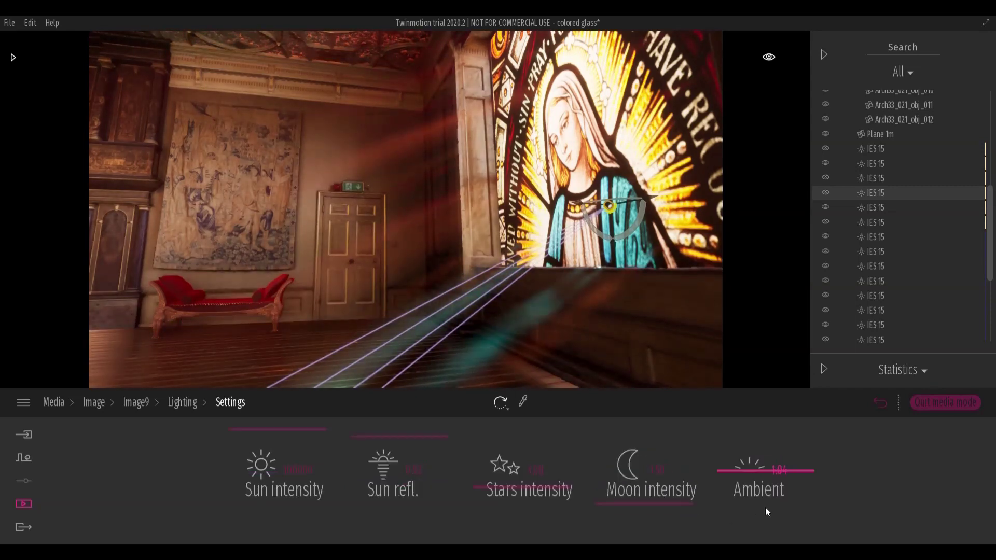
left_click_drag(237, 429, 229, 472)
mouse_move(721, 469)
left_mouse_down()
mouse_move(718, 486)
mouse_move(717, 468)
left_mouse_up()
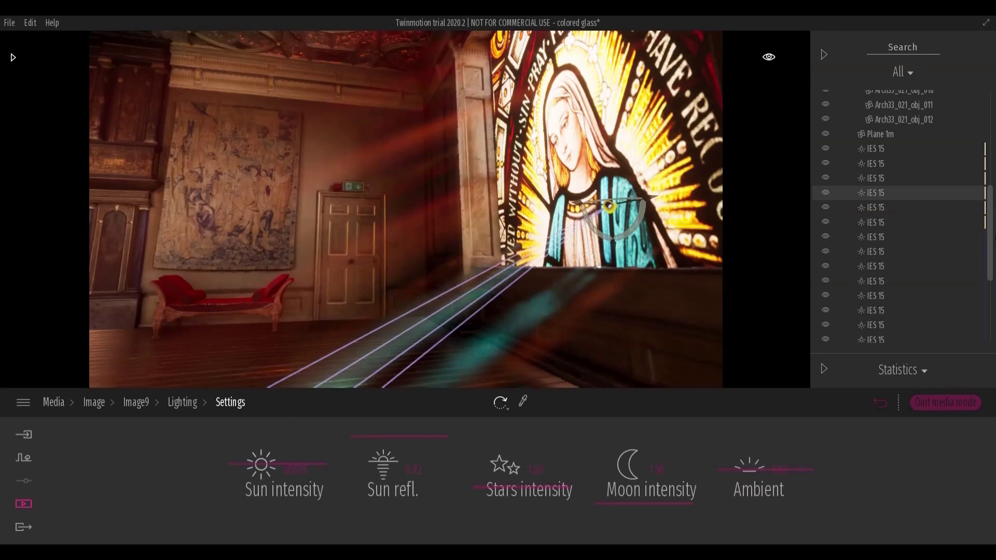
Step: Set the attenuation of the IES 15 light on the right side of the window to 5.6 m
left_click(934, 265)
left_click_drag(602, 474, 603, 441)
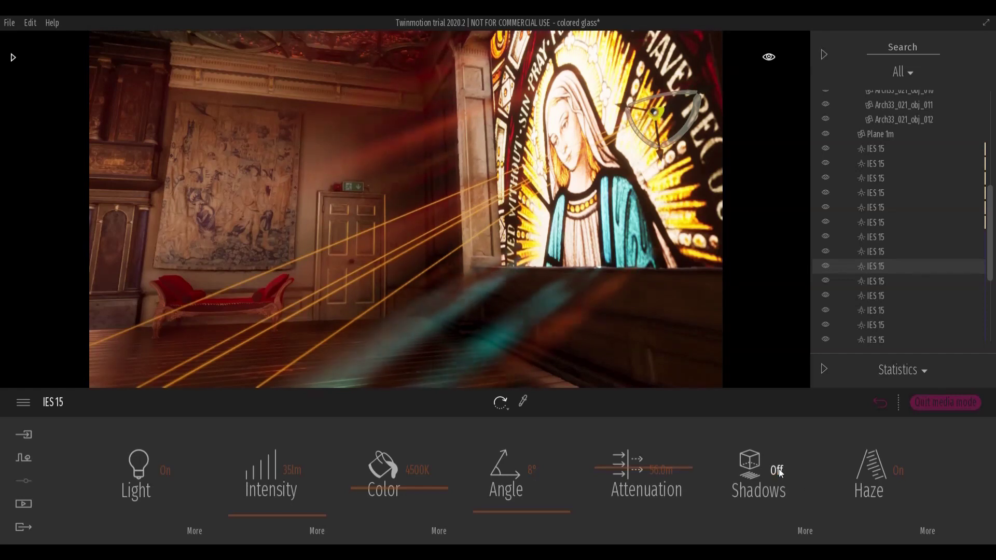
right_click_drag(571, 259, 577, 263)
right_click_drag(471, 280, 426, 293)
scroll(453, 283, "down", 2)
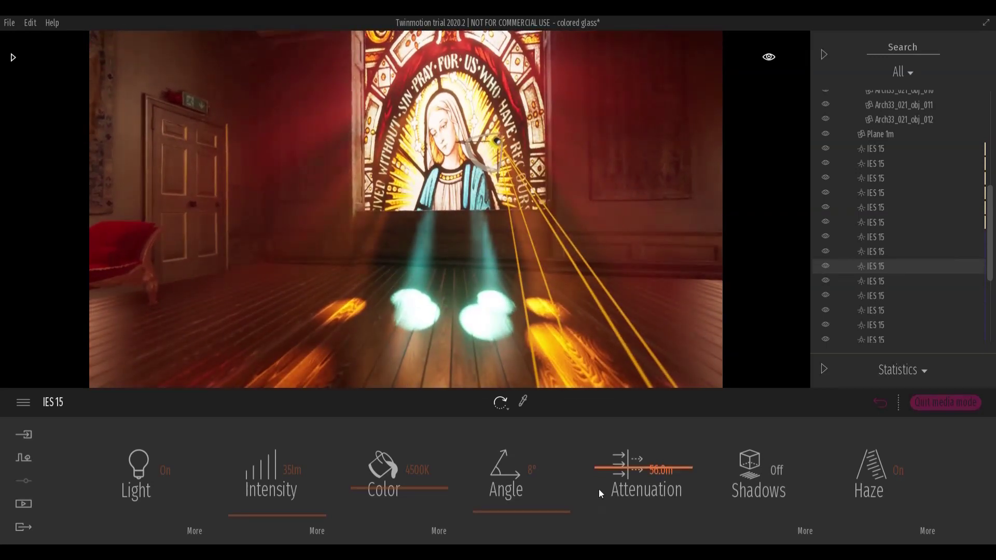
left_click_drag(603, 470, 604, 518)
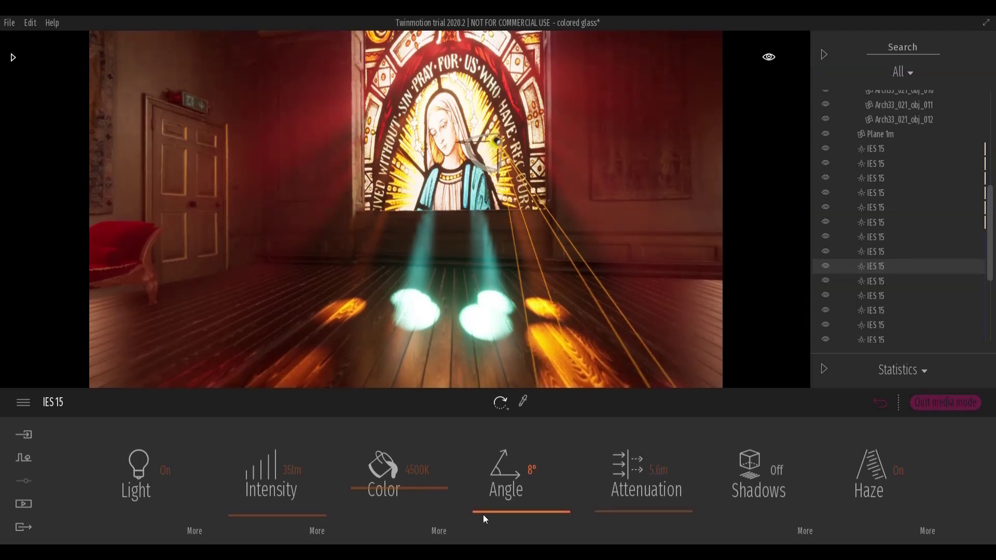
Step: Set the beam angle of the IES 15 light on the right side of the window to 8°
mouse_move(478, 514)
left_mouse_down()
mouse_move(481, 522)
mouse_move(478, 509)
left_mouse_up()
left_click(955, 222)
left_click_drag(987, 229, 982, 293)
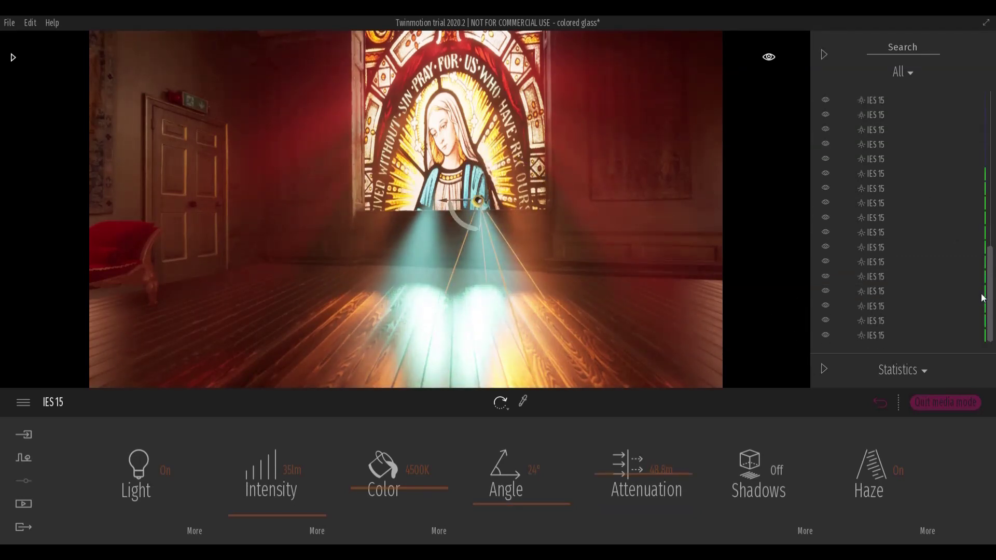
Step: Copy an IES 15 light to the right border of the stained glass and adjust its light colour
left_click(936, 311)
right_click_drag(498, 316, 490, 247)
scroll(490, 248, "up", 3)
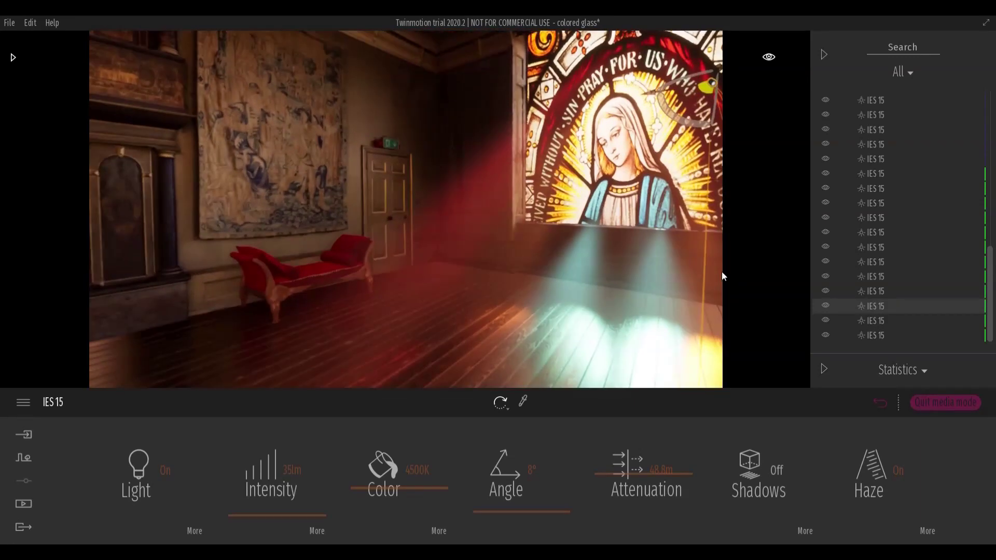
right_click_drag(634, 169, 567, 194)
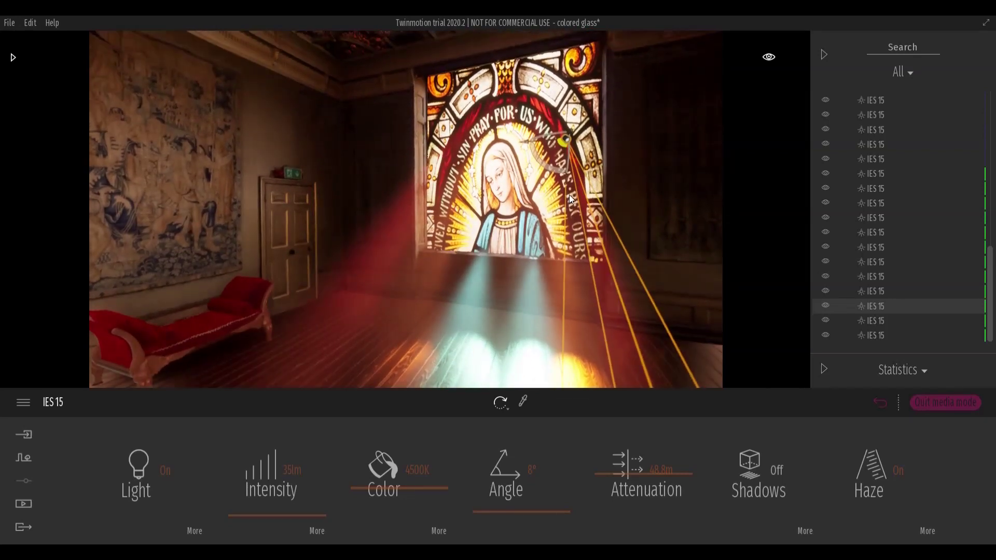
scroll(571, 193, "up", 2)
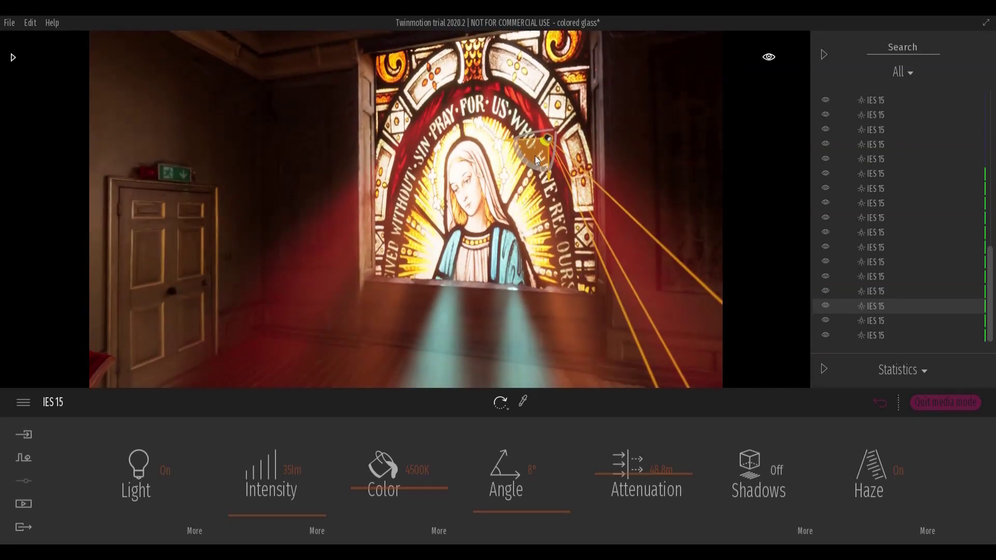
left_click(572, 188)
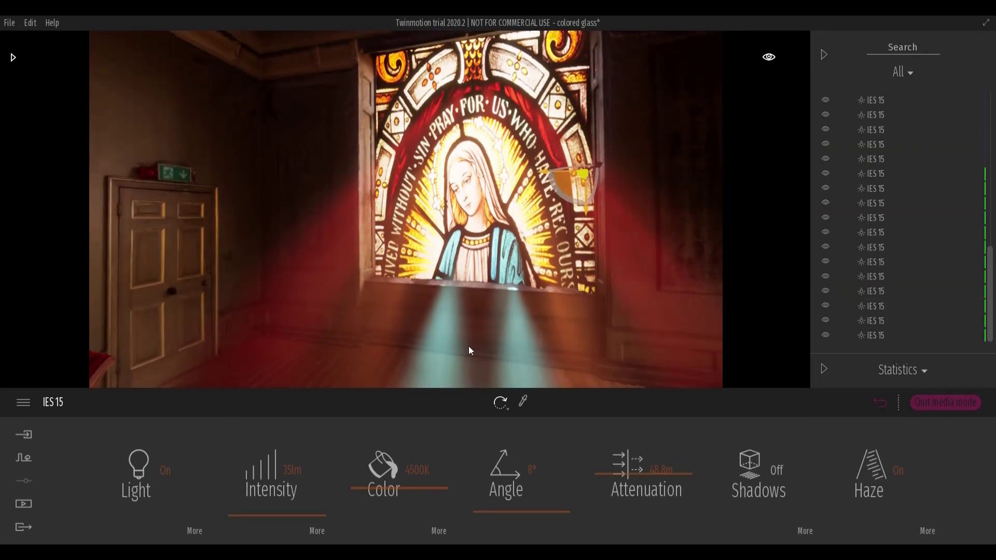
left_click(438, 531)
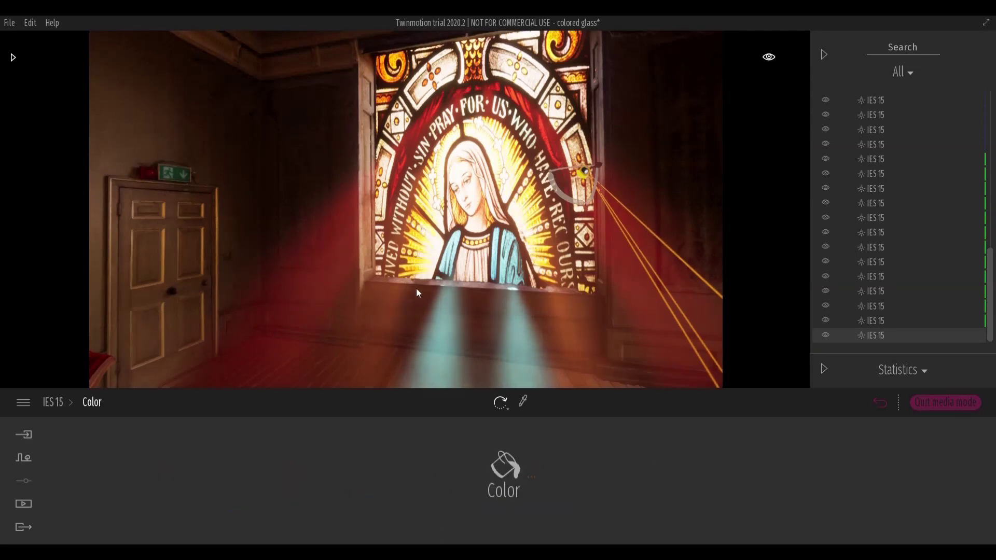
Step: Copy the light to the left border of the stained glass and adjust the copy's colour
left_click_drag(582, 182, 392, 196)
key("ctrl+v")
key("ctrl+c")
key("ctrl+v")
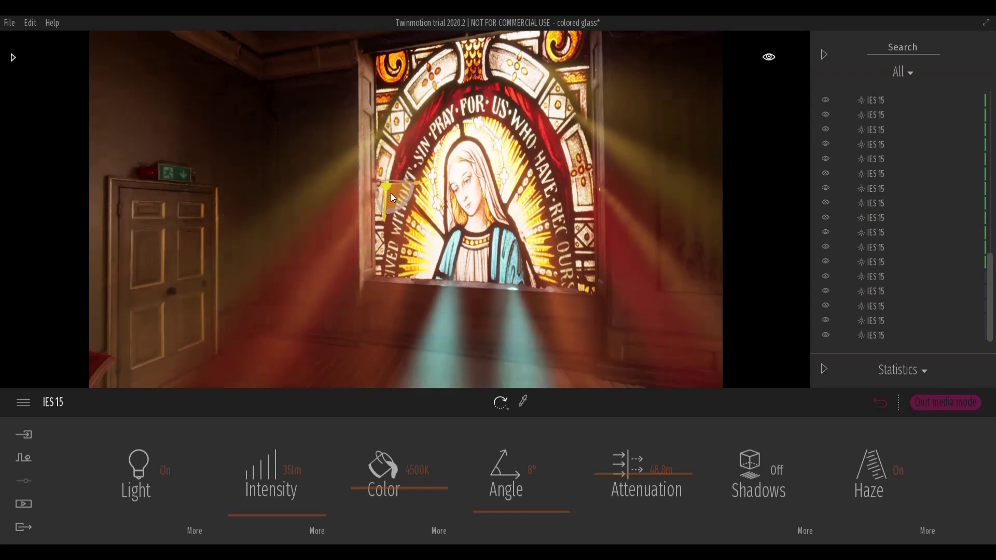
left_click(438, 530)
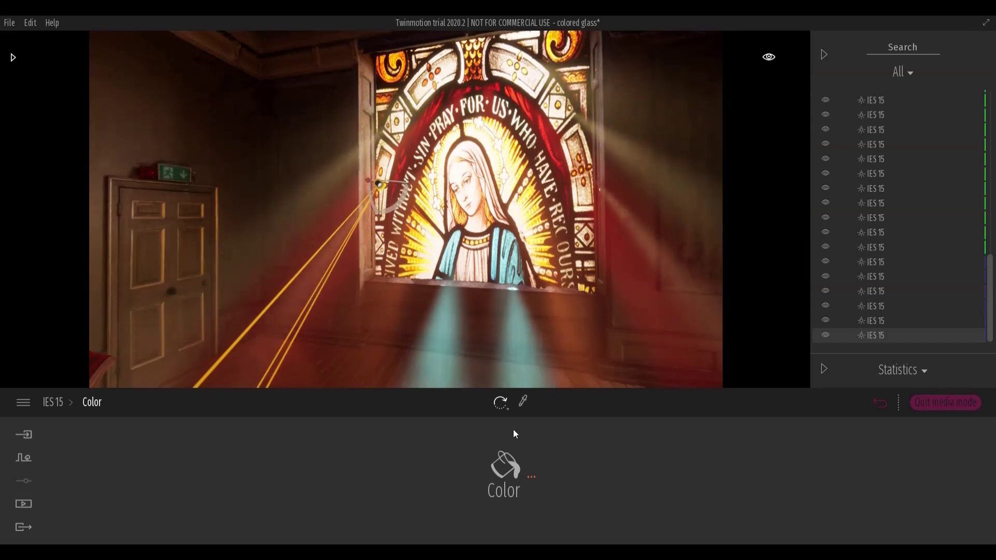
Step: Place recoloured light copies at the window's two upper corners and set the upper-right one's colour temperature to 2755 K
left_click_drag(388, 191, 398, 70)
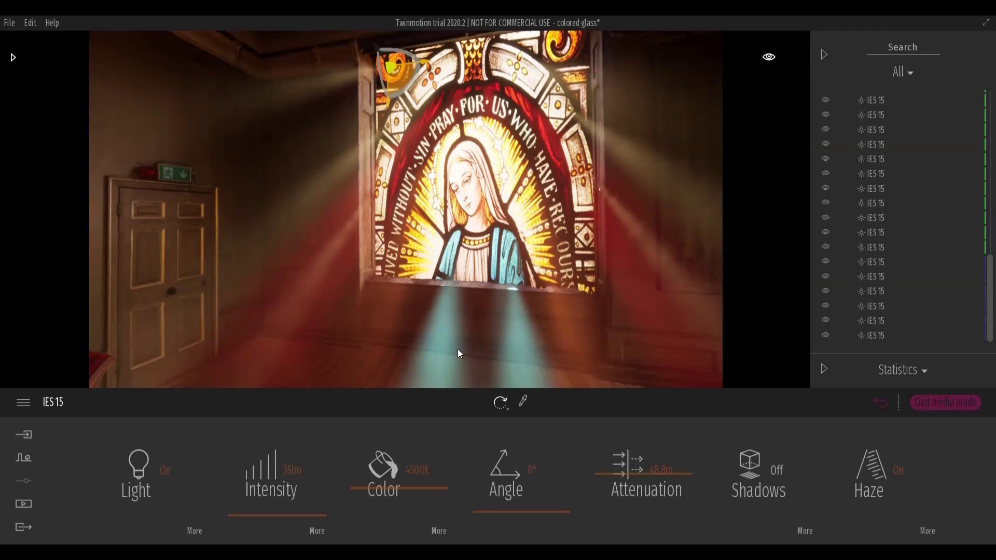
left_click(435, 529)
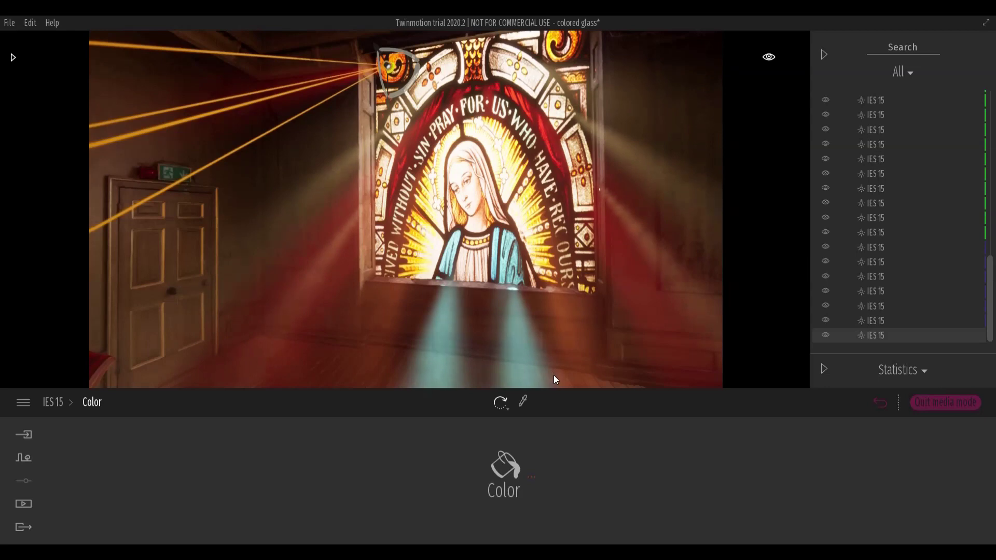
left_click_drag(411, 100, 571, 58)
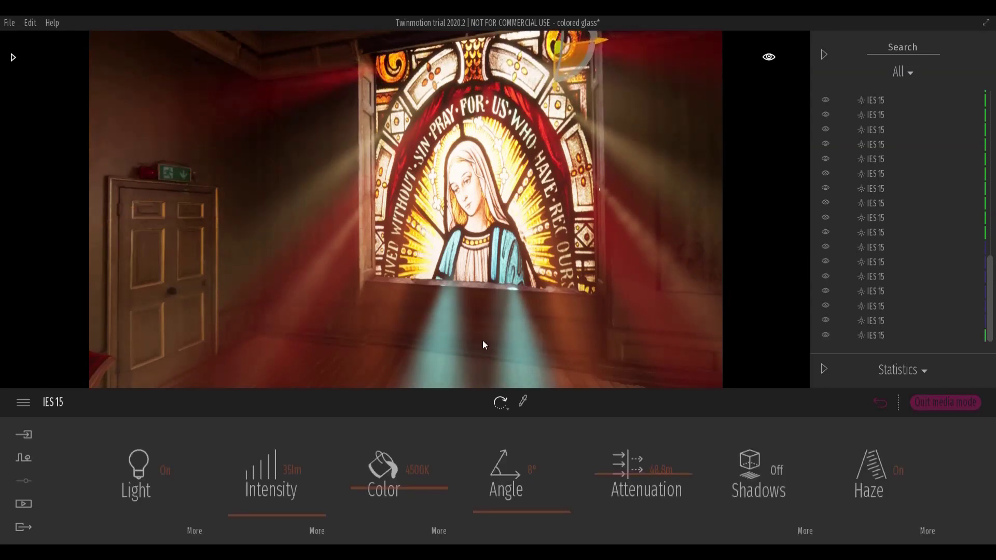
mouse_move(351, 490)
left_mouse_down()
mouse_move(358, 505)
mouse_move(360, 486)
mouse_move(358, 503)
left_mouse_up()
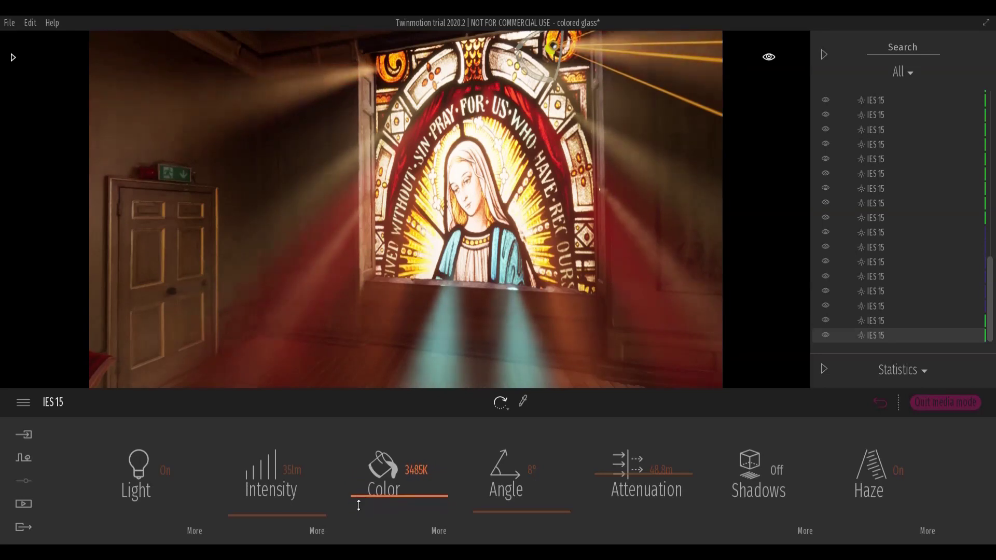
Step: Set the intensity of several individual IES 15 lights to 25 lm
scroll(524, 304, "down", 5)
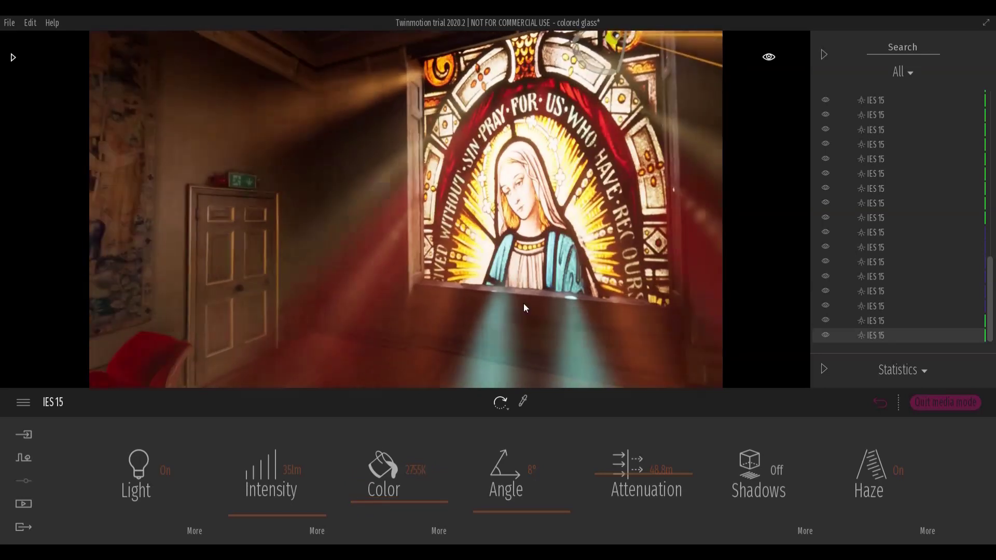
middle_click_drag(534, 295, 521, 295, "shift")
scroll(521, 294, "up", 5)
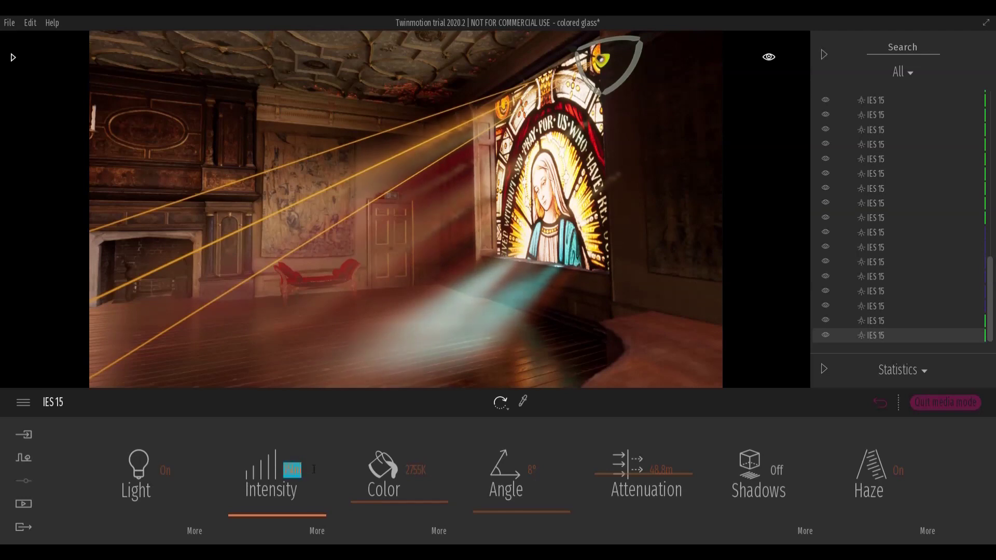
key("Return")
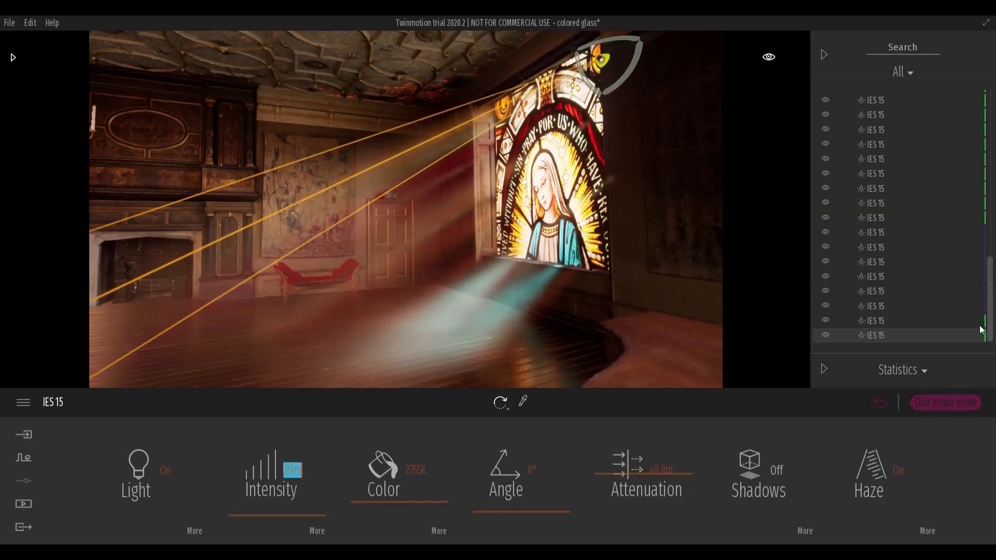
left_click(877, 276)
key("Return")
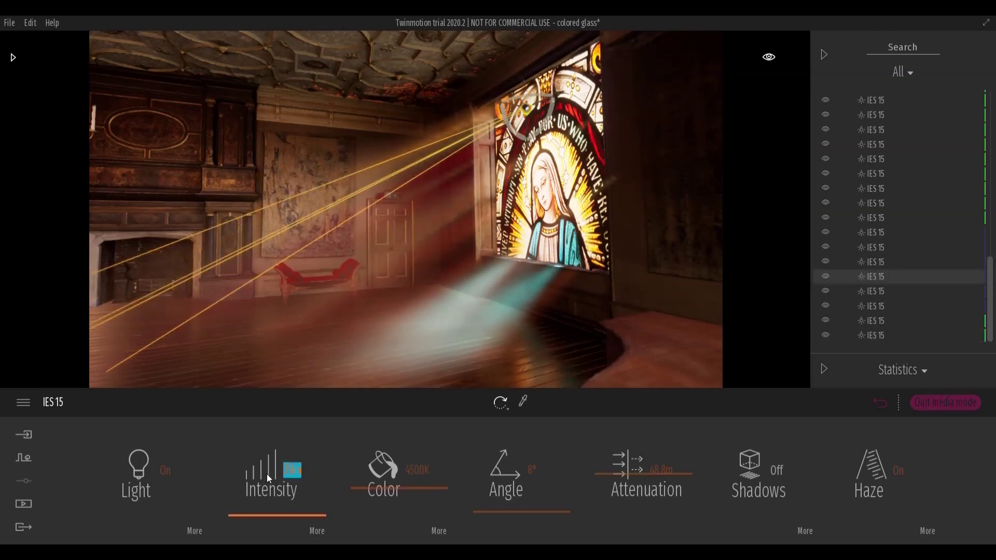
left_click(947, 191)
type("25")
key("Return")
left_click_drag(990, 276, 918, 220)
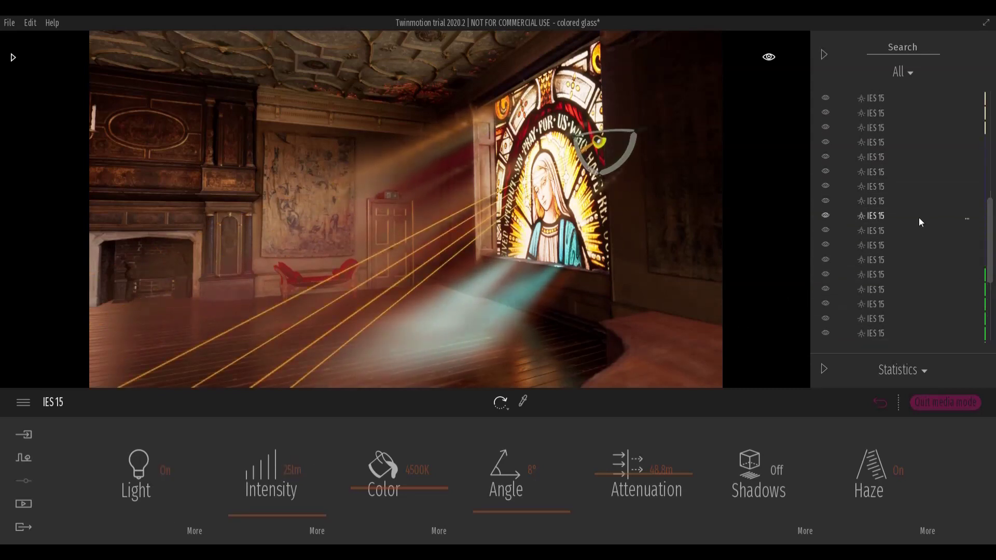
left_click(918, 215)
key("Return")
Step: Select all the IES 15 lights and set their intensity to 20 lm
left_click_drag(989, 215, 994, 306)
left_click(903, 197)
left_click(880, 335, "shift")
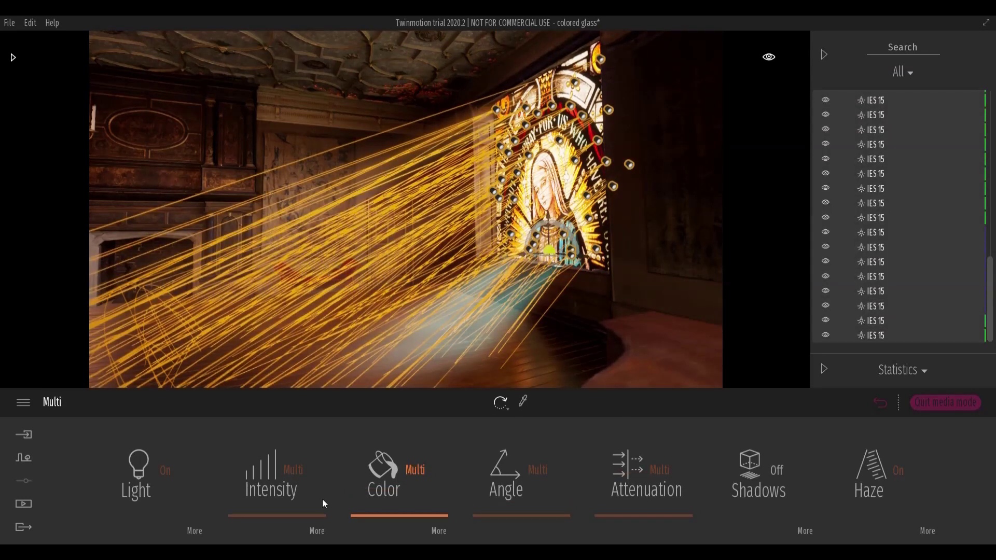
left_click(304, 474)
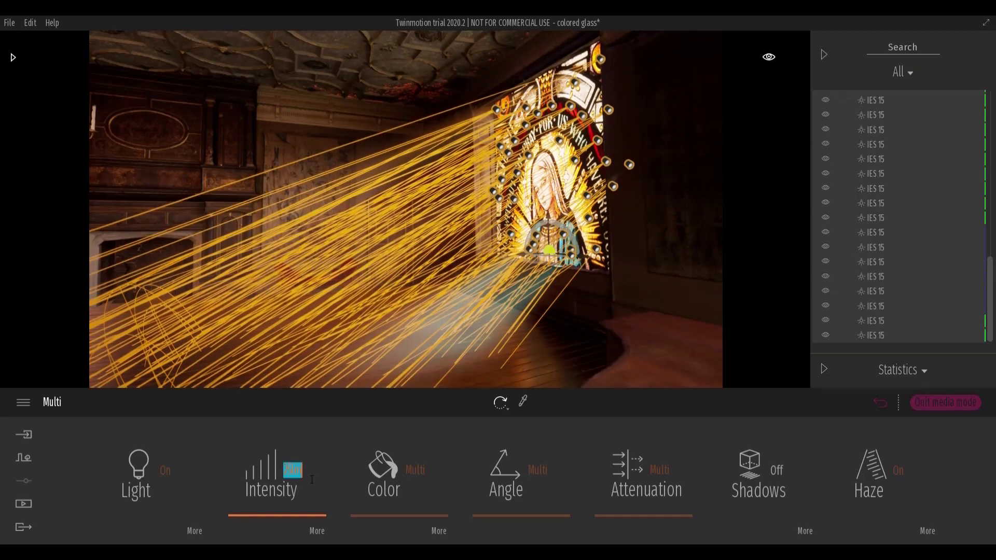
left_click(600, 300)
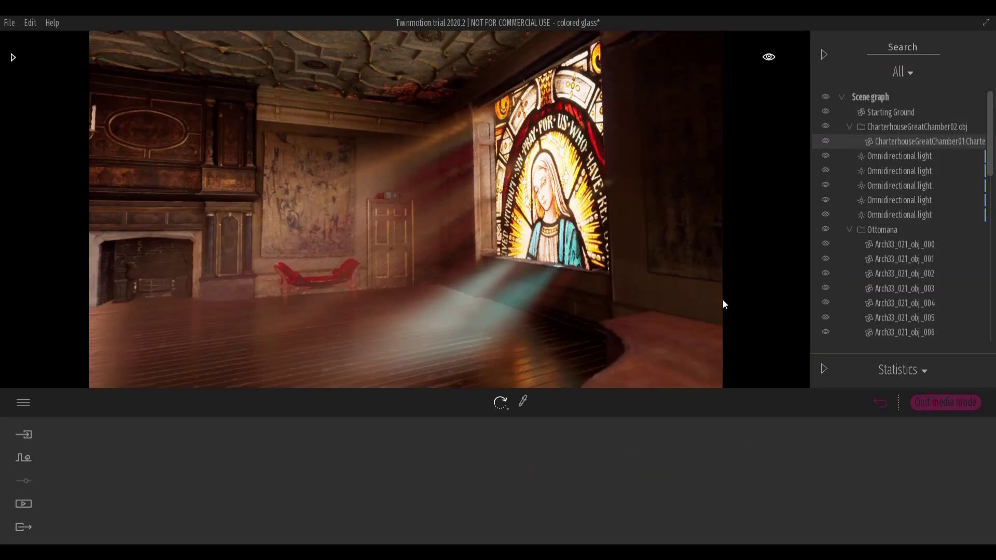
Step: Slightly reposition the first IES 15 light at the window's lower left part and widen its angle to 27°
scroll(351, 282, "up", 5)
scroll(351, 283, "down", 5)
scroll(453, 289, "up", 2)
right_click_drag(453, 289, 512, 305)
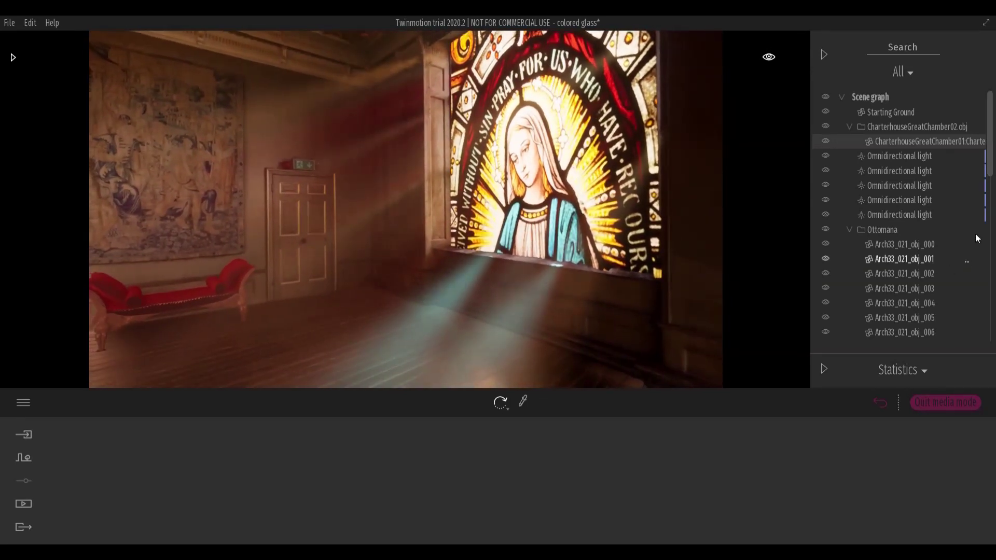
scroll(907, 190, "down", 6)
left_click(906, 182)
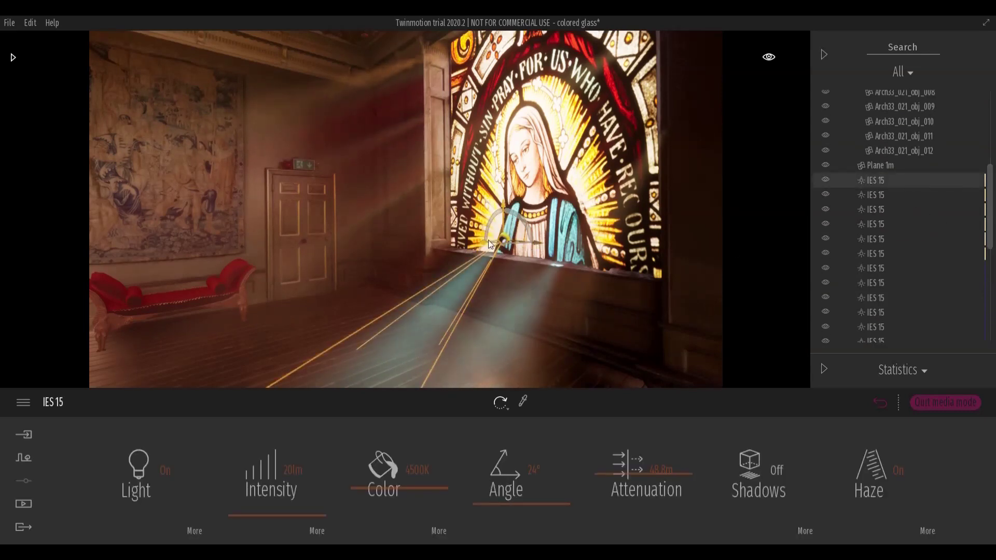
left_click_drag(483, 242, 503, 201)
left_click_drag(494, 503, 494, 507)
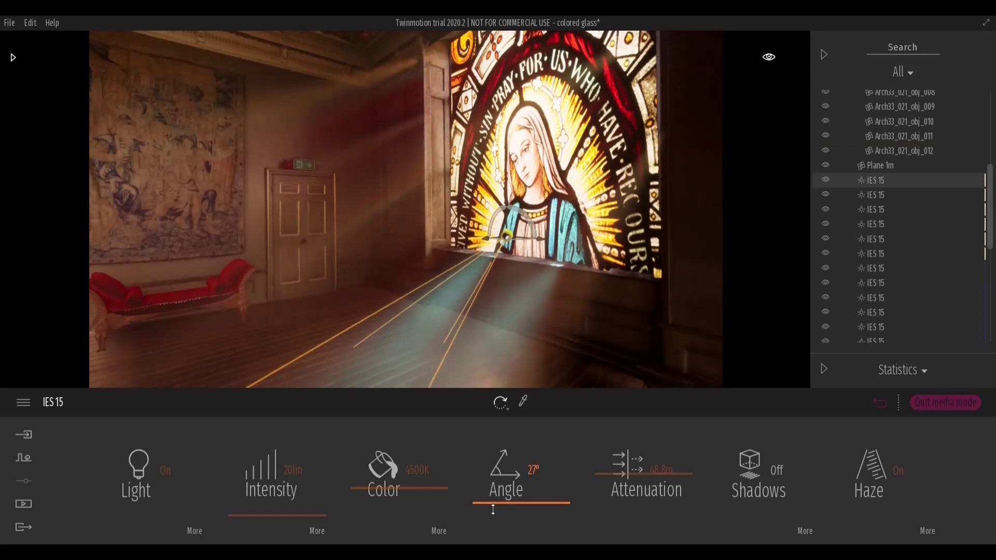
Step: Lower the haze intensity of the first IES 15 light to 14.7%
left_click(928, 531)
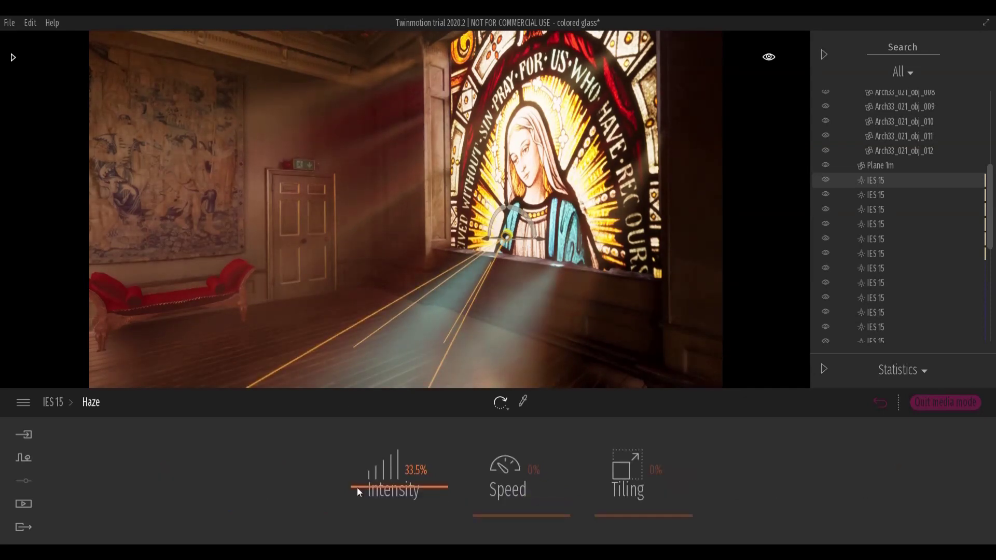
left_click_drag(365, 493, 360, 511)
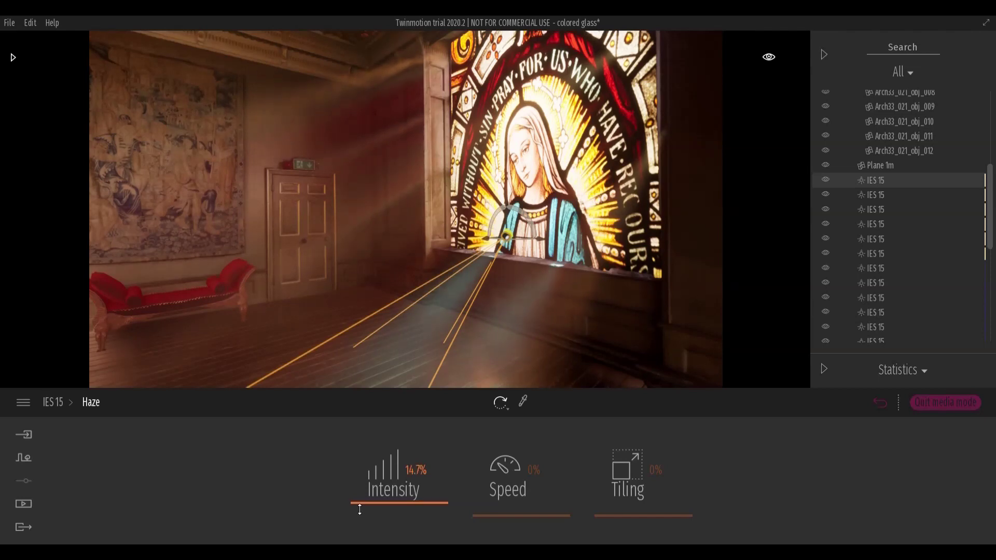
key("Escape")
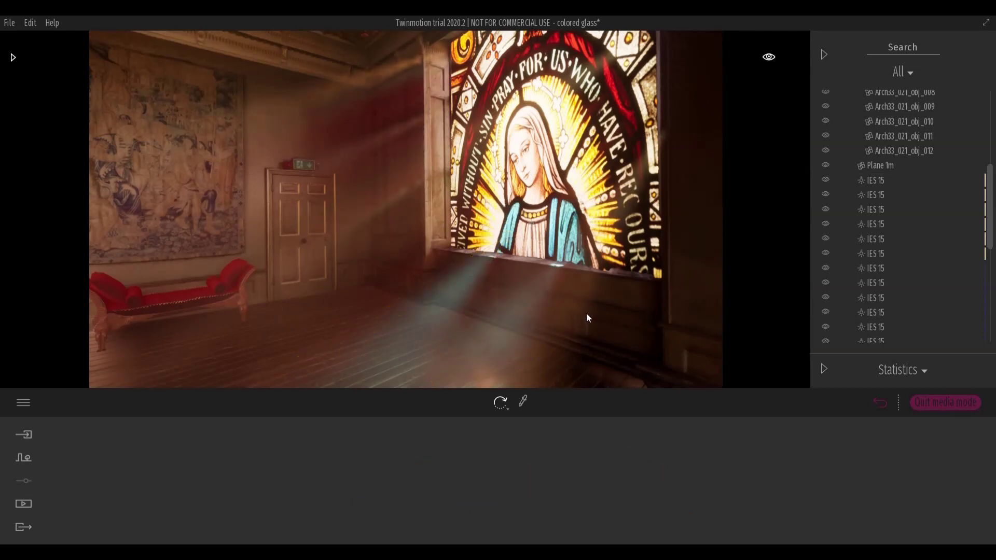
Step: Select all the IES 15 lights and turn on their shadows
right_click_drag(581, 312, 591, 330)
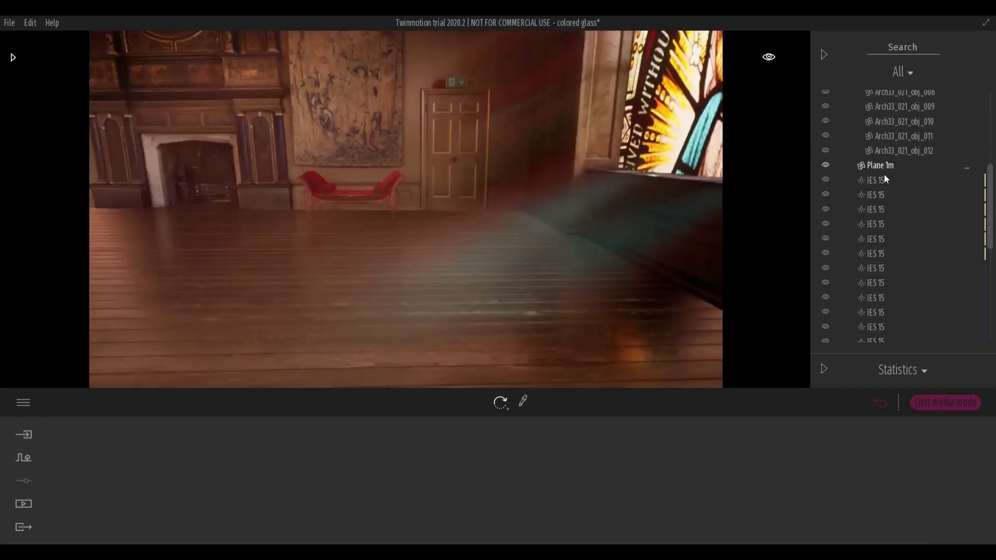
left_click(902, 181)
left_click_drag(990, 208, 991, 378)
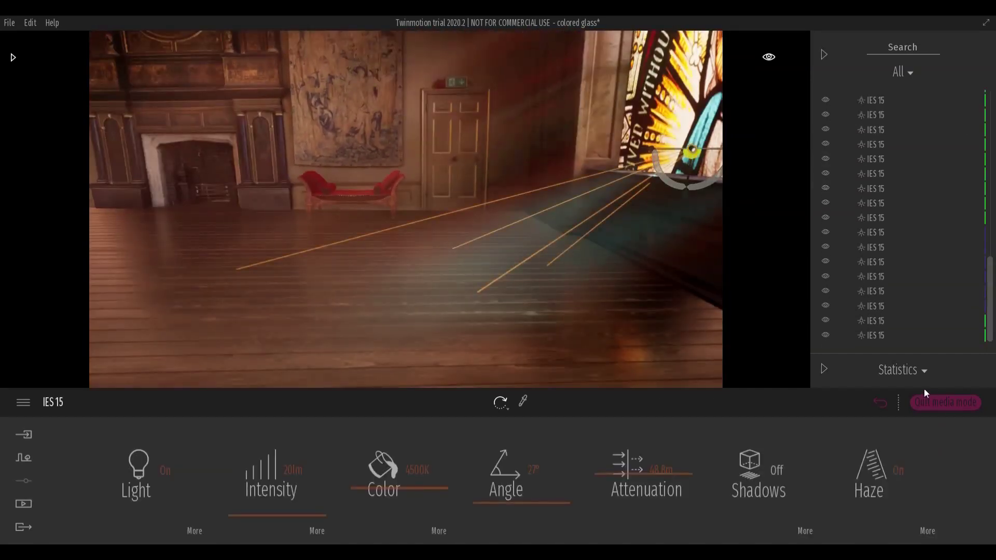
left_click(892, 337, "shift")
left_click(776, 469)
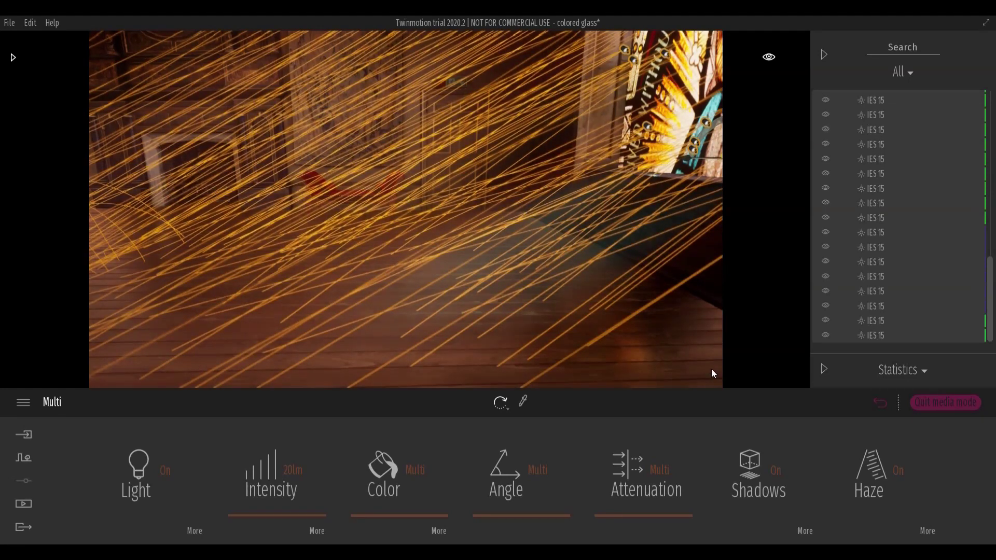
left_click(709, 367)
right_click_drag(602, 287, 501, 270)
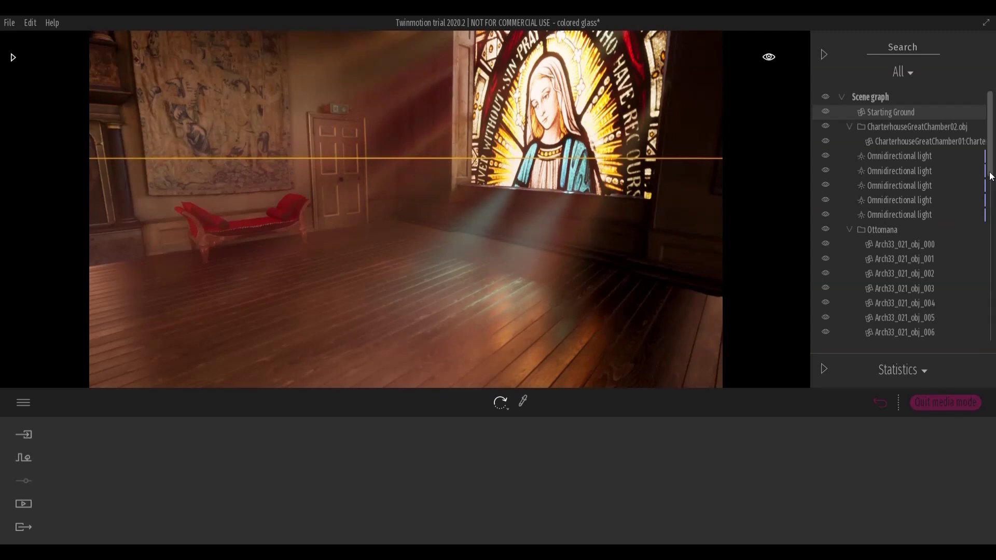
Step: Select all the IES 15 lights again and set their attenuation to about 5 m
scroll(903, 233, "down", 10)
scroll(913, 198, "up", 3)
left_click(881, 174)
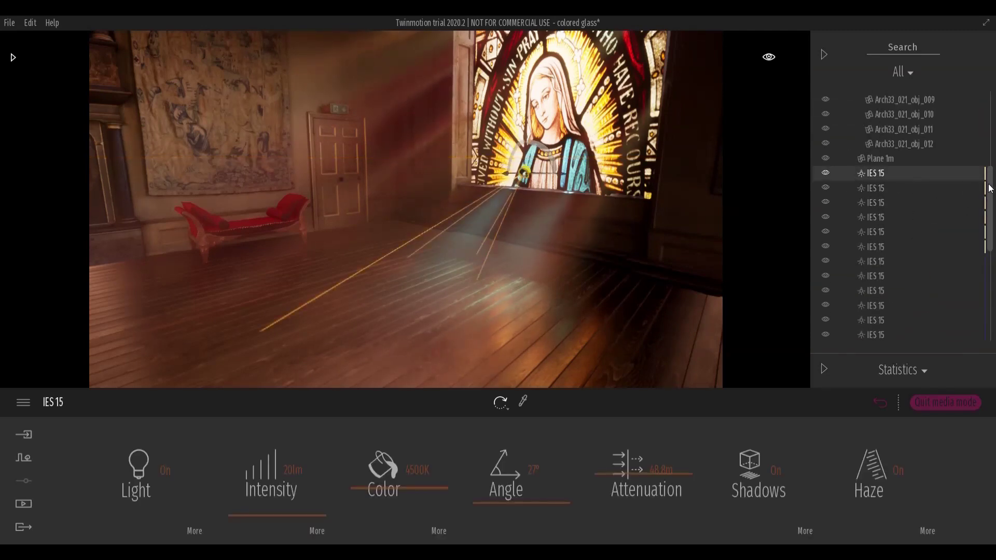
scroll(902, 218, "down", 3)
left_click(882, 335, "shift")
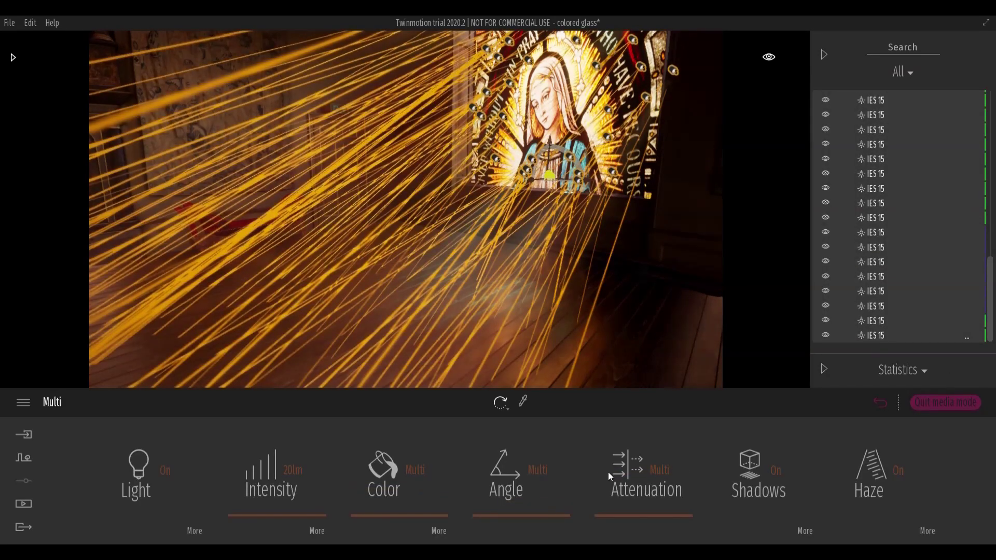
left_click(668, 472)
type("5")
key("Return")
left_click_drag(604, 509, 605, 508)
left_click(669, 305)
Step: Frame the fireplace, red sofa and lit window with its coloured floor reflections, and create a new media image of that view
right_click_drag(657, 309, 600, 311)
scroll(553, 317, "up", 4)
scroll(553, 315, "down", 4)
left_click_drag(558, 313, 582, 286)
scroll(581, 281, "down", 3)
right_click_drag(581, 282, 541, 277)
right_click_drag(393, 353, 393, 346)
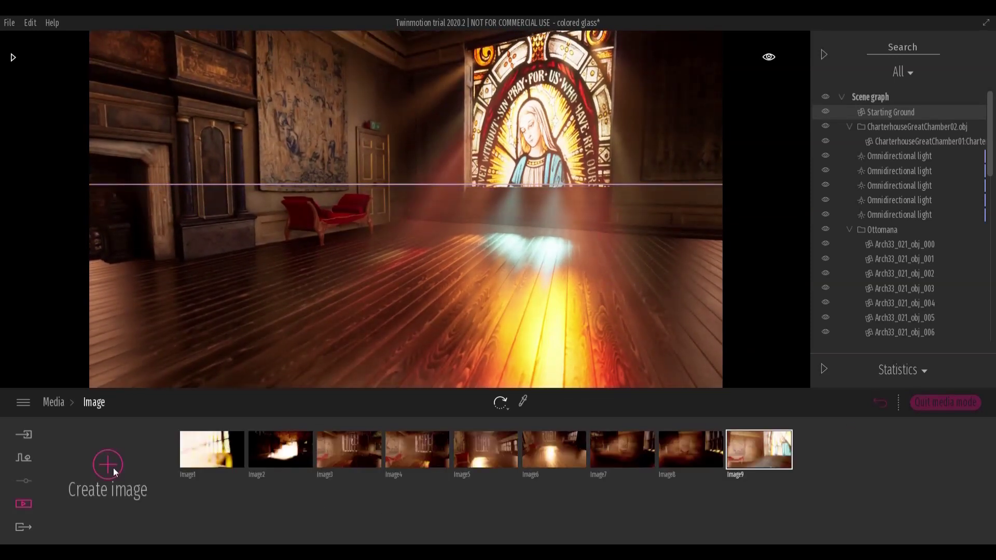
left_click(108, 466)
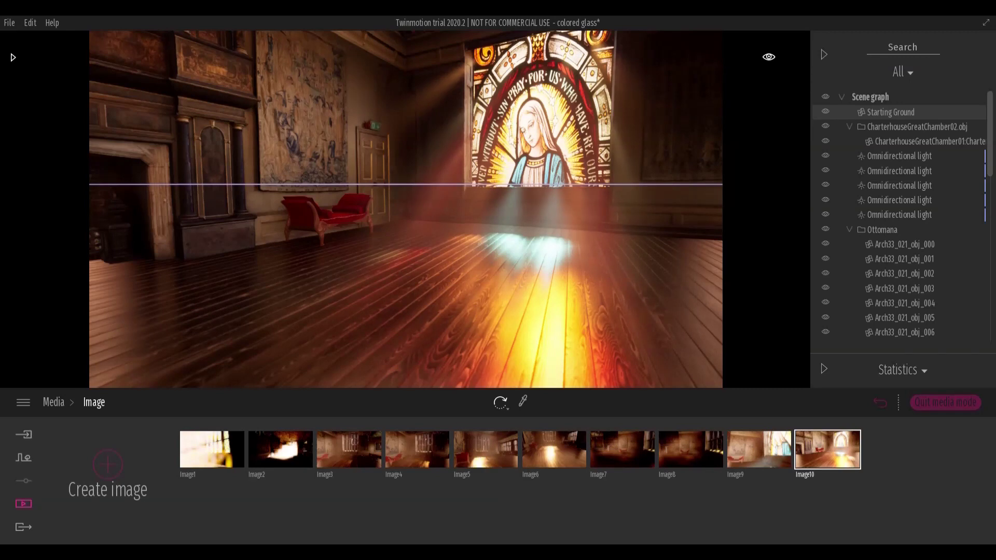
Step: Place a Box Reflection Probe in the room near the fireplace and set its size to about 7.64 m
left_click_drag(561, 310, 561, 310)
left_click(13, 57)
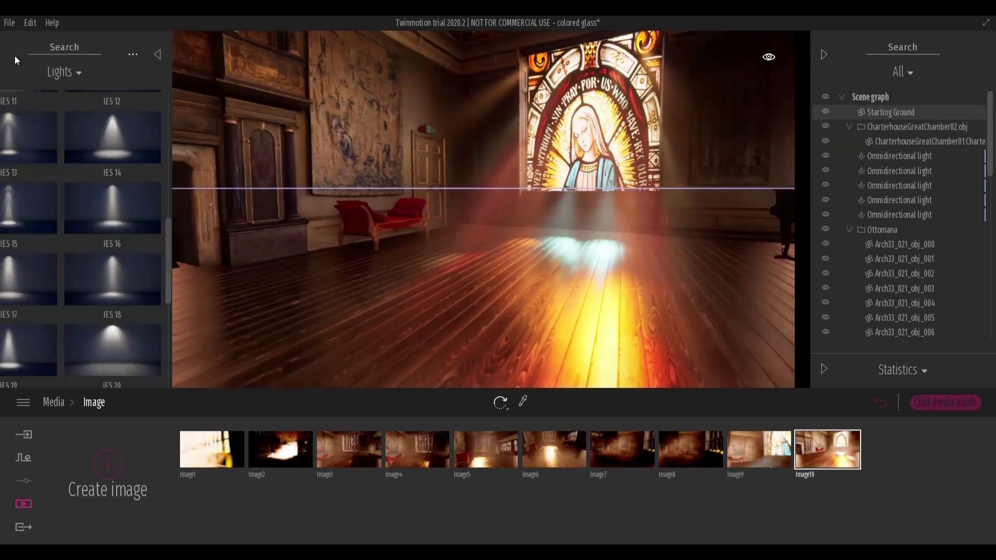
left_click(14, 73)
left_click_drag(991, 137, 994, 303)
left_click_drag(995, 200, 993, 135)
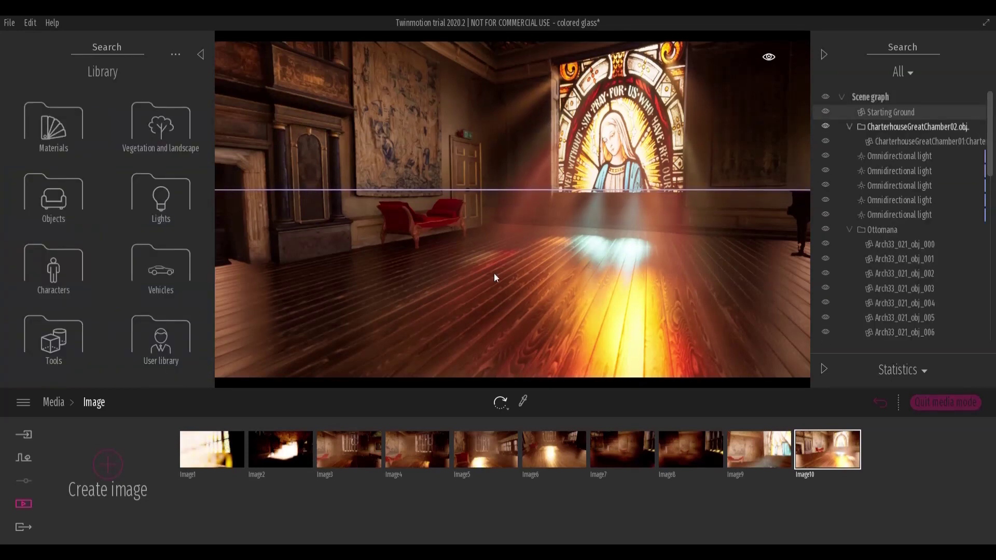
left_click(75, 349)
left_click(139, 124)
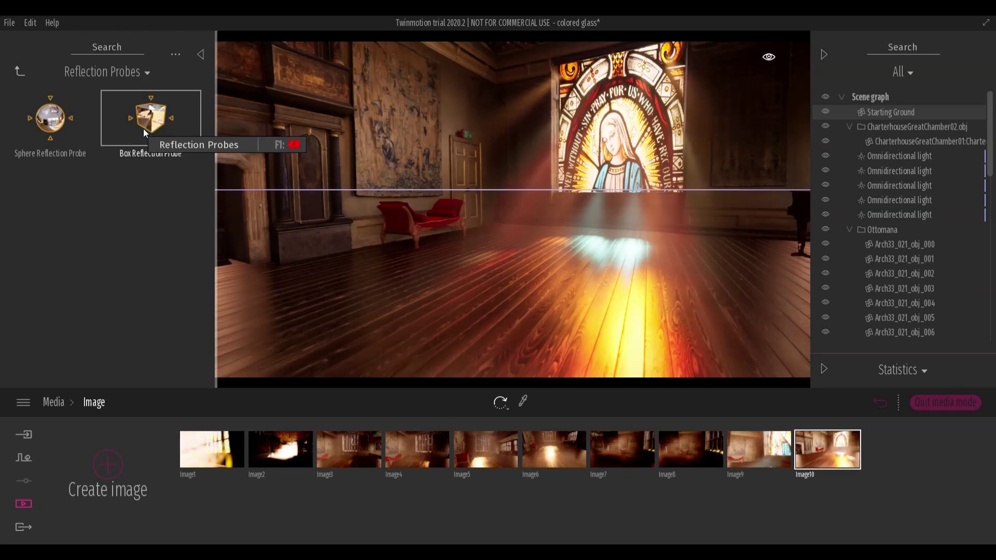
left_click_drag(143, 130, 244, 283)
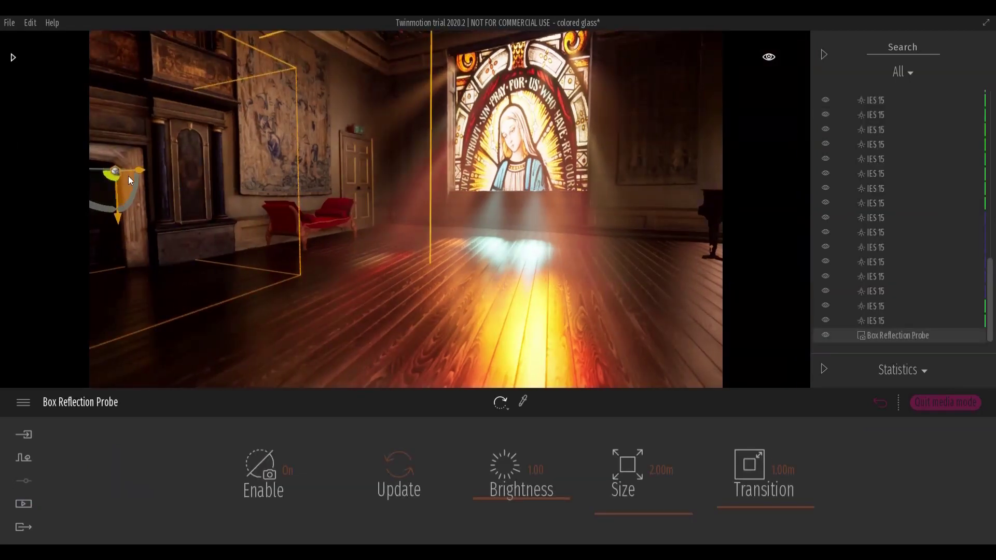
left_click_drag(129, 176, 176, 177)
left_click_drag(600, 515, 605, 509)
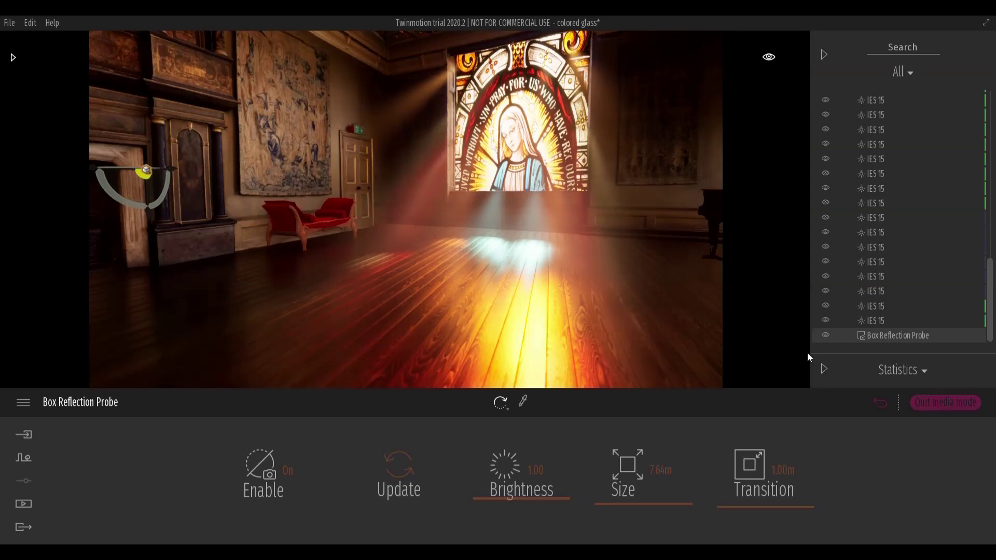
Step: Duplicate the 2755K IES 15 light slightly lower on the stained-glass window, and copy it again about 2.23 m across to the opposite upper corner
left_click(909, 320)
left_click(908, 307)
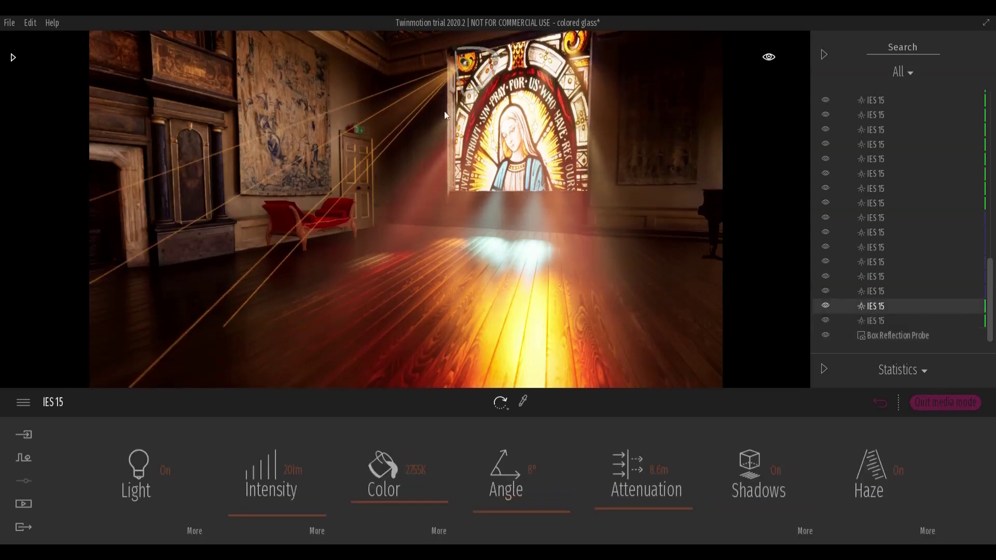
left_click_drag(464, 100, 463, 119)
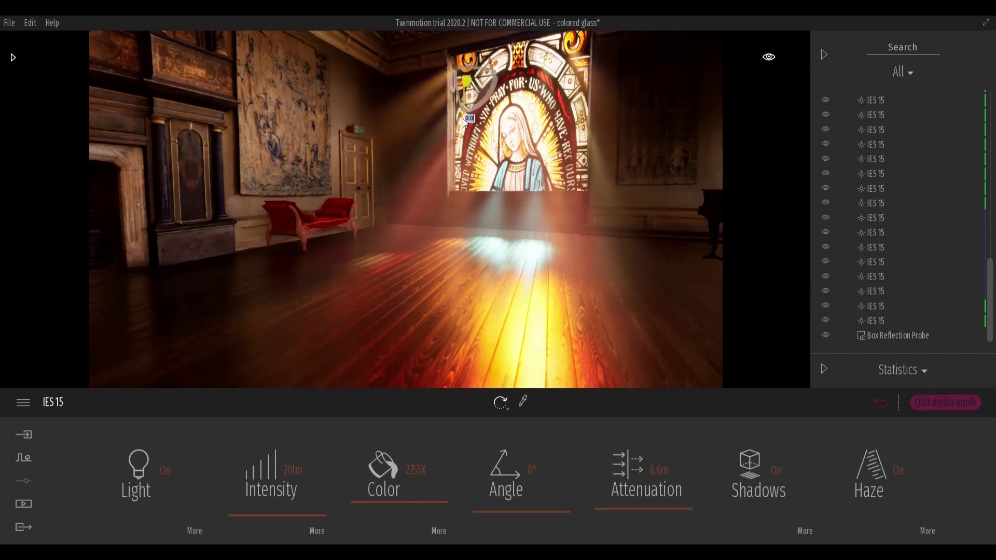
left_click(478, 313)
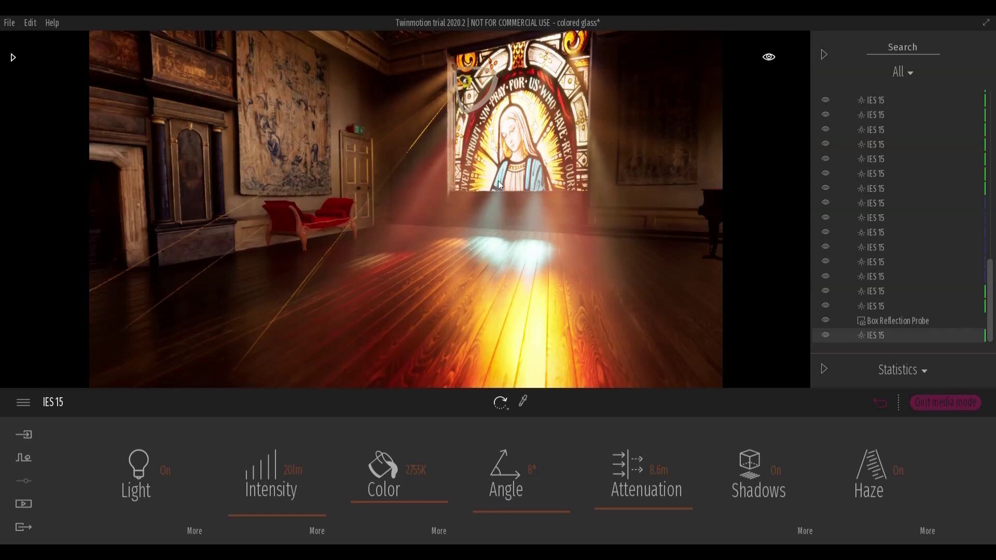
left_click_drag(492, 75, 615, 72)
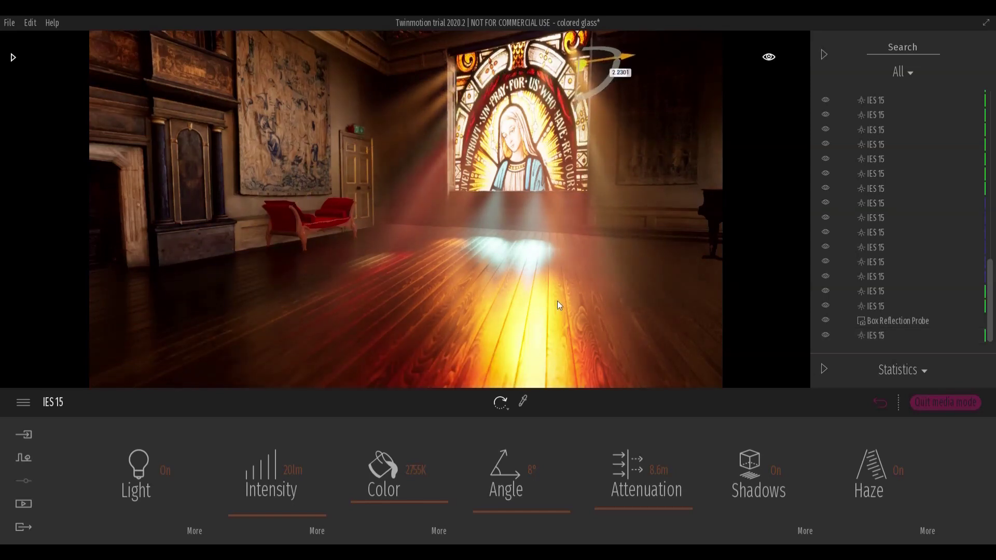
left_click(471, 351)
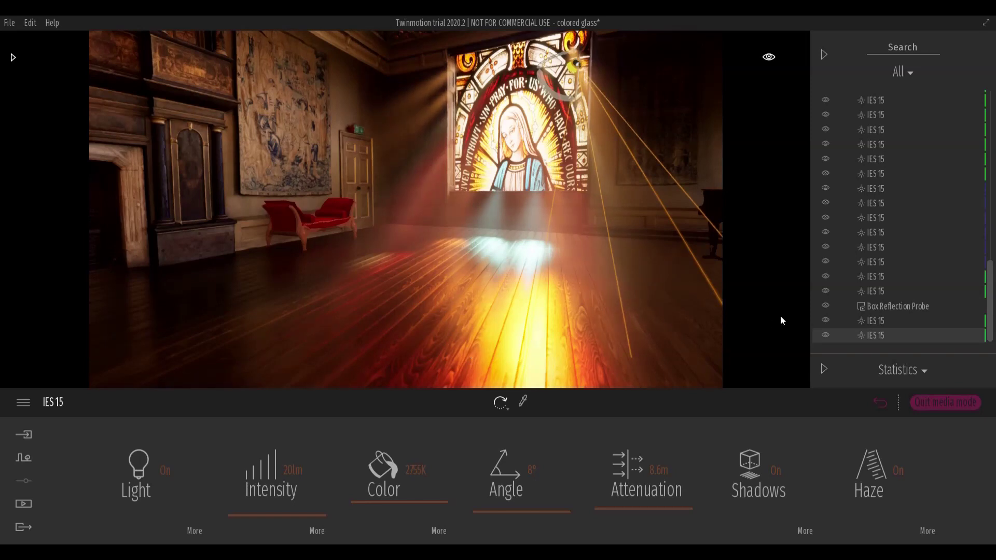
Step: Copy the 18° IES 15 light beside the Virgin figure to the window's centre and set the copy's color to about 6737K
left_click_drag(990, 280, 991, 172)
scroll(903, 173, "down", 8)
left_click(903, 177)
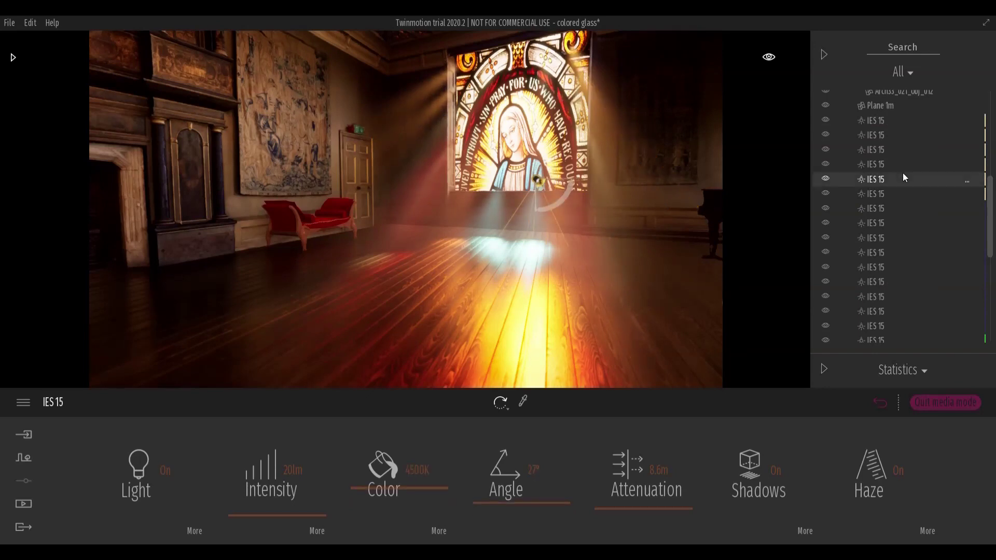
left_click(894, 225)
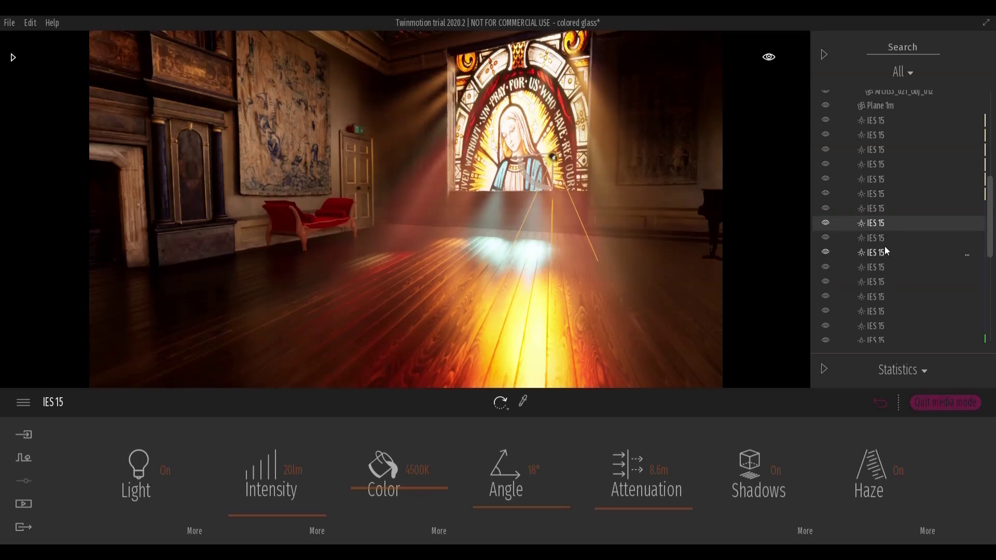
left_click_drag(534, 169, 496, 144)
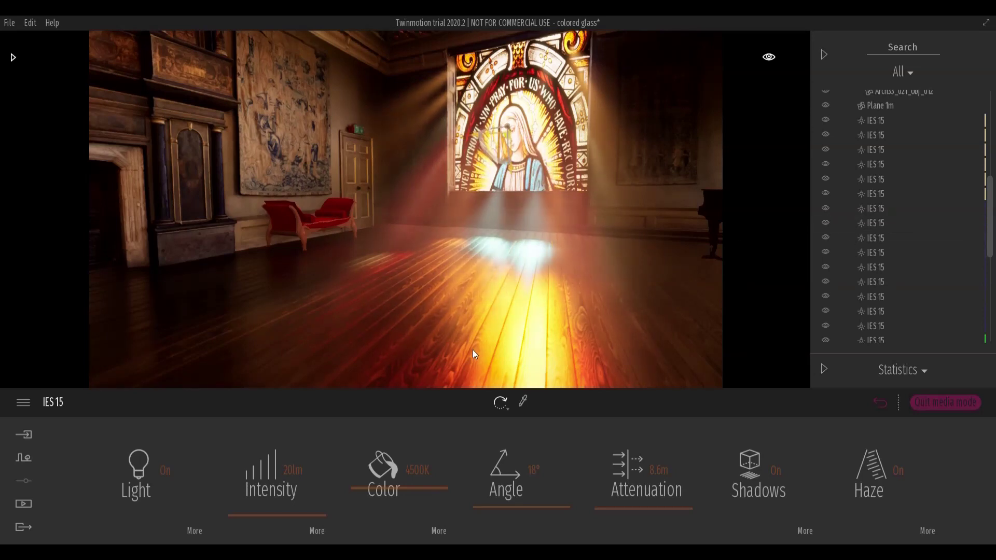
left_click_drag(373, 494, 353, 471)
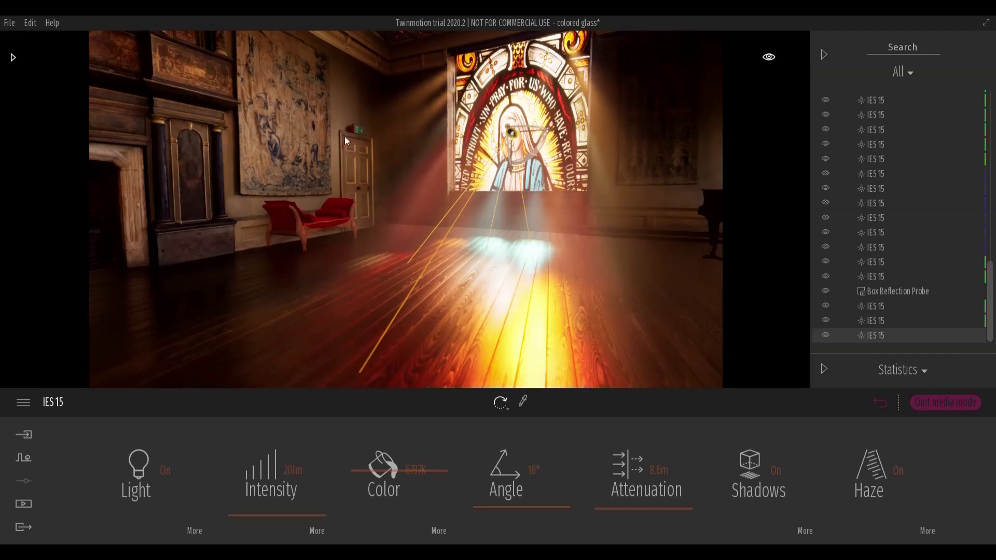
Step: Recall the Image10 view, reframe it on the window's light beams with the fireplace and red sofa, and create a new media image
key("Escape")
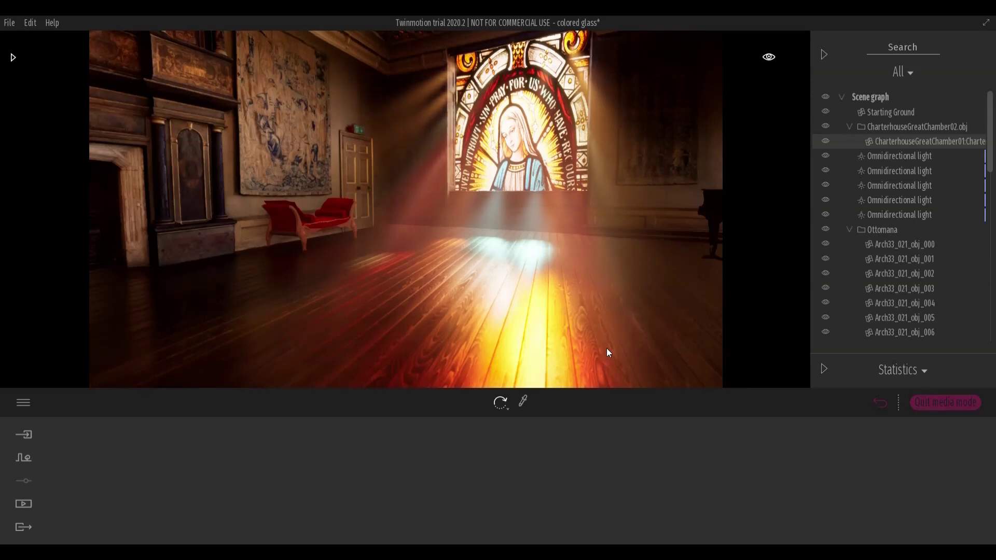
left_click(880, 402)
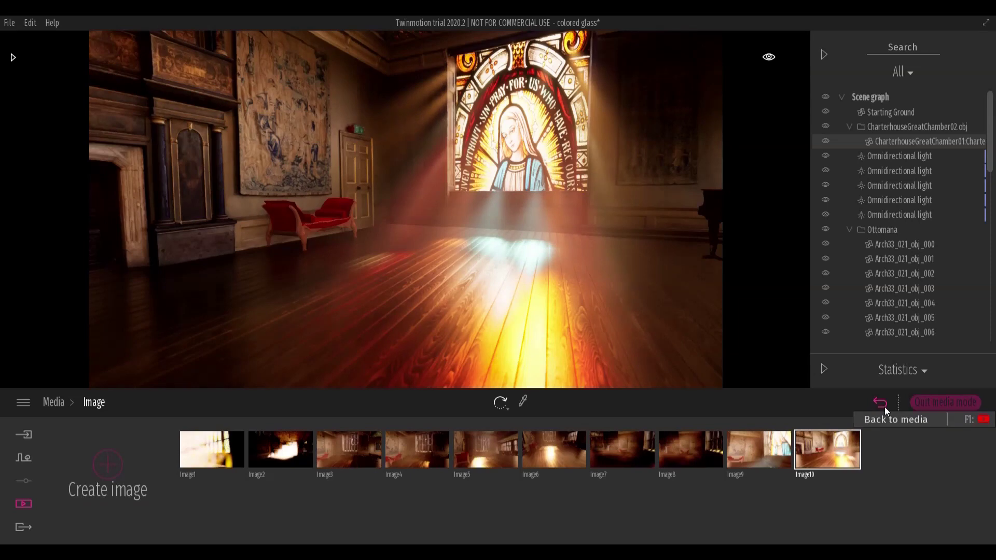
left_click(820, 456)
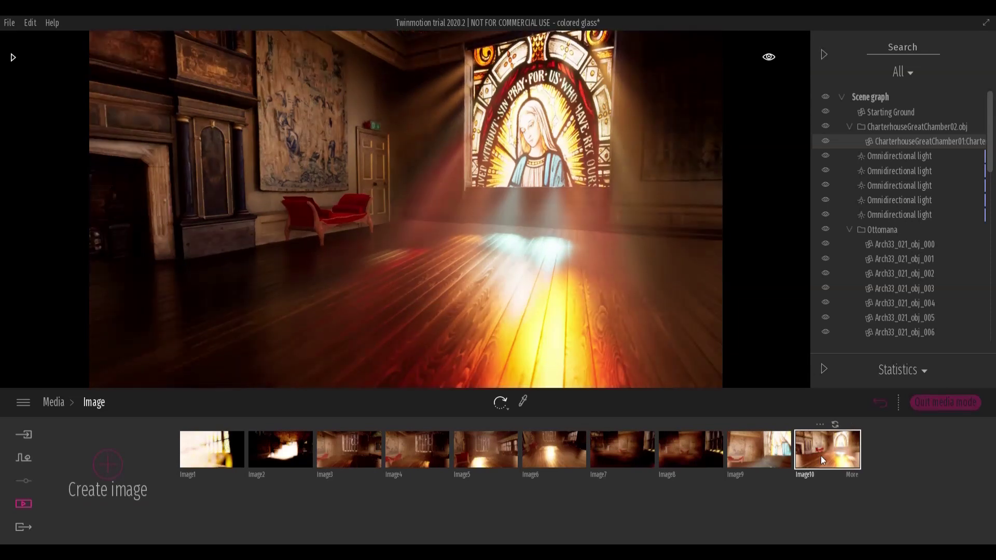
right_click_drag(467, 218, 441, 204)
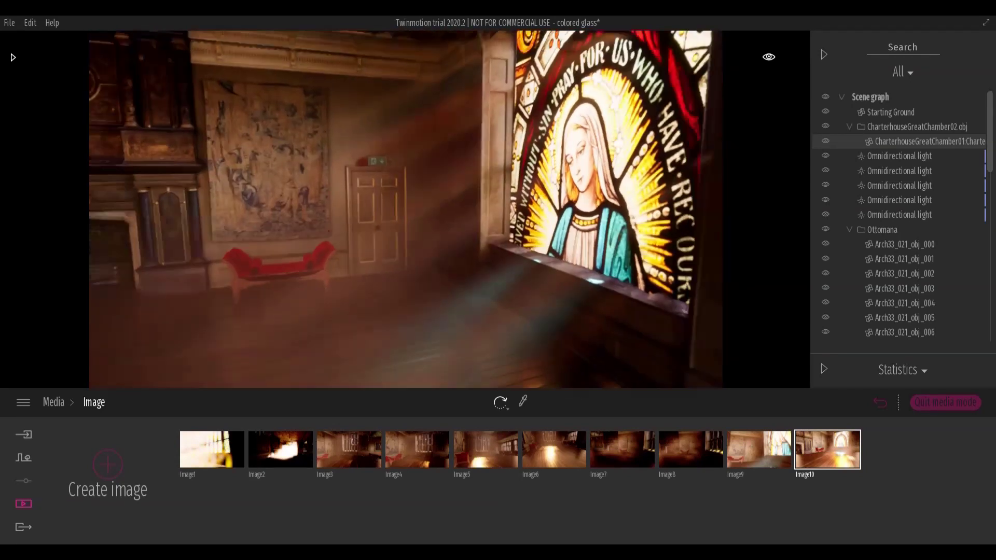
left_click(108, 464)
Step: Enable depth-of-field autofocus for Image11 and move the camera slightly closer to the stained-glass window
left_click(919, 467)
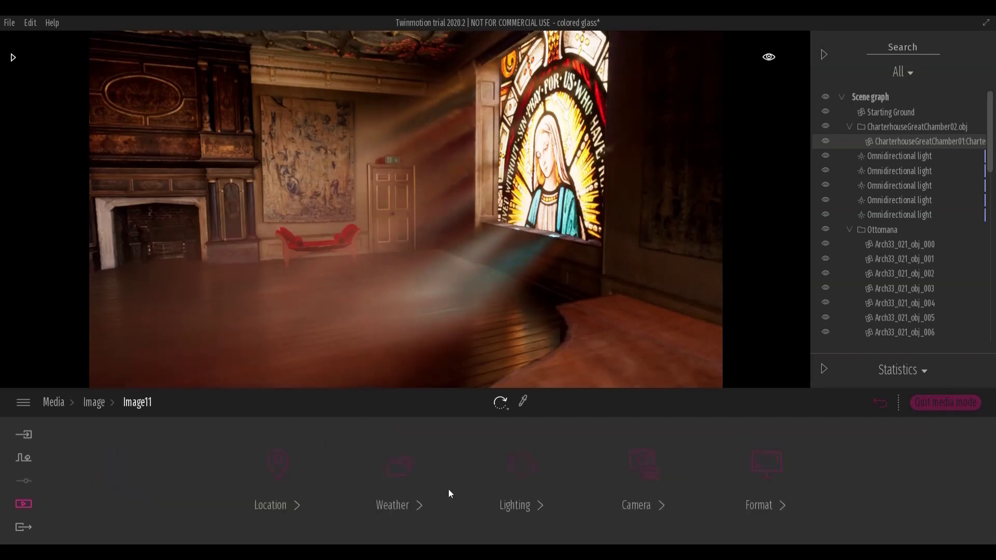
left_click(581, 494)
left_click(289, 490)
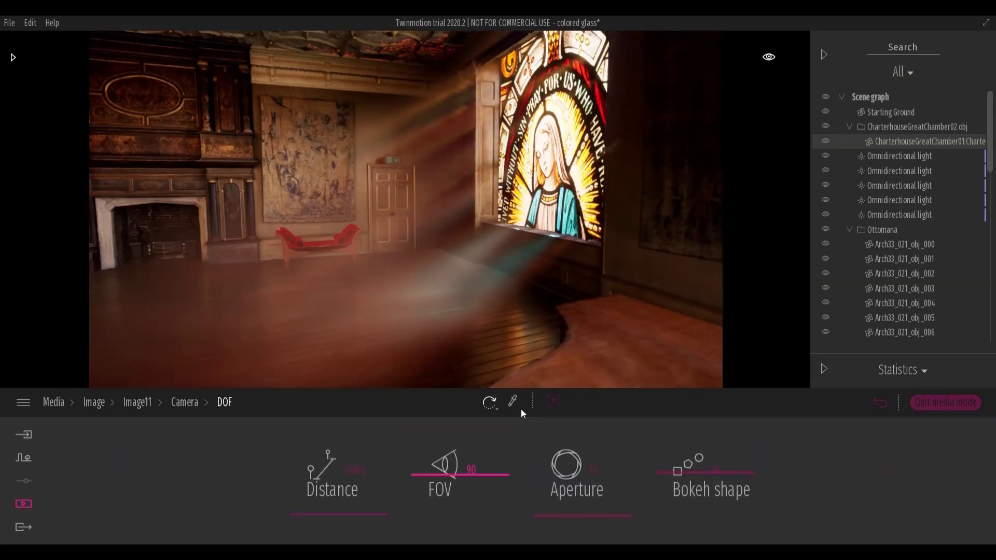
left_click(553, 401)
left_click(597, 345)
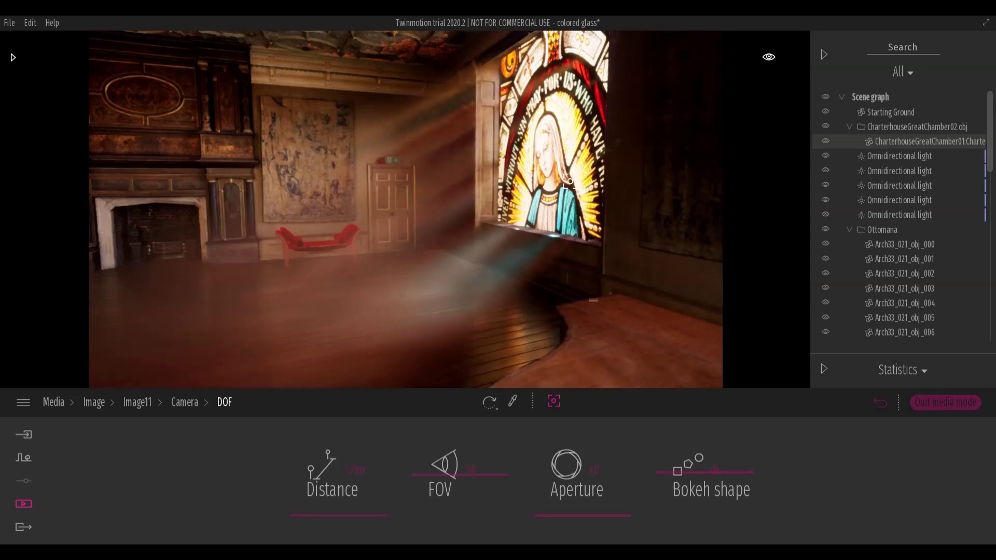
key("w")
right_click_drag(527, 176, 542, 190)
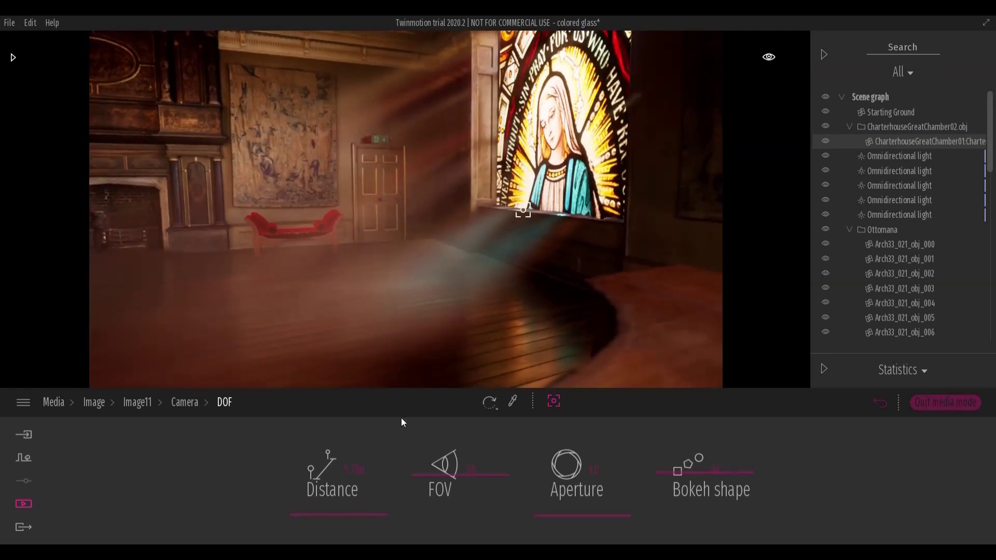
left_click(141, 406)
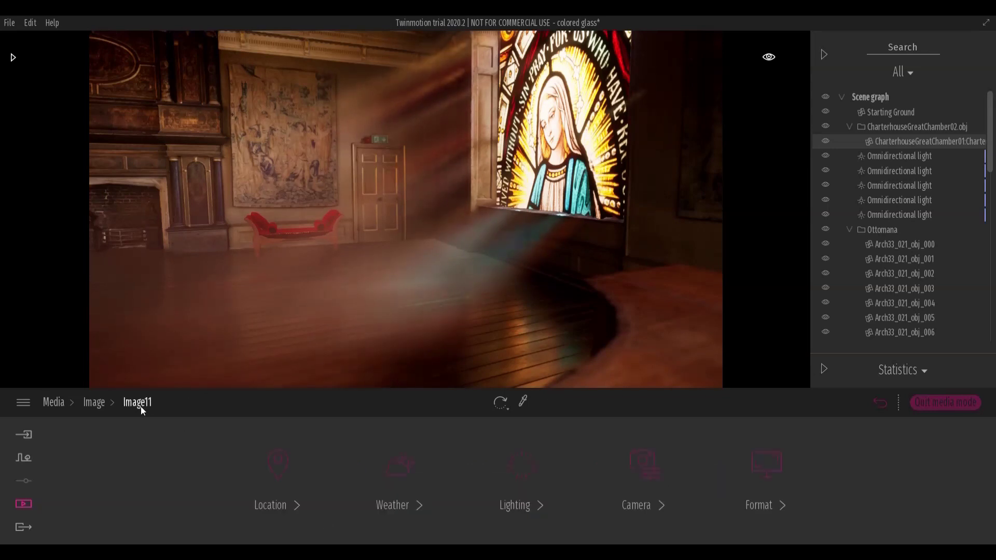
Step: Select Image10 and Image11 for image export and review the image export settings
left_click(24, 527)
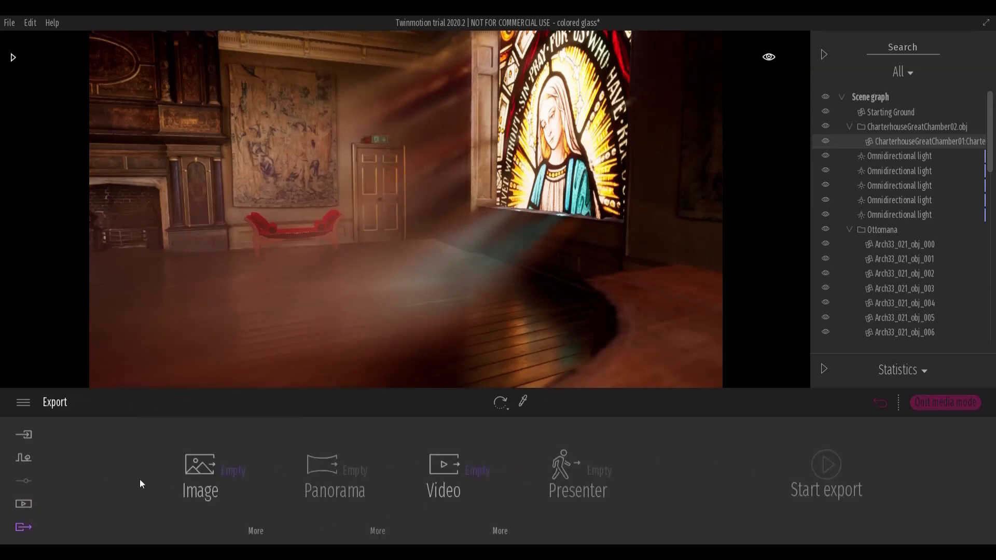
left_click(195, 472)
left_click(92, 410)
left_click(347, 325)
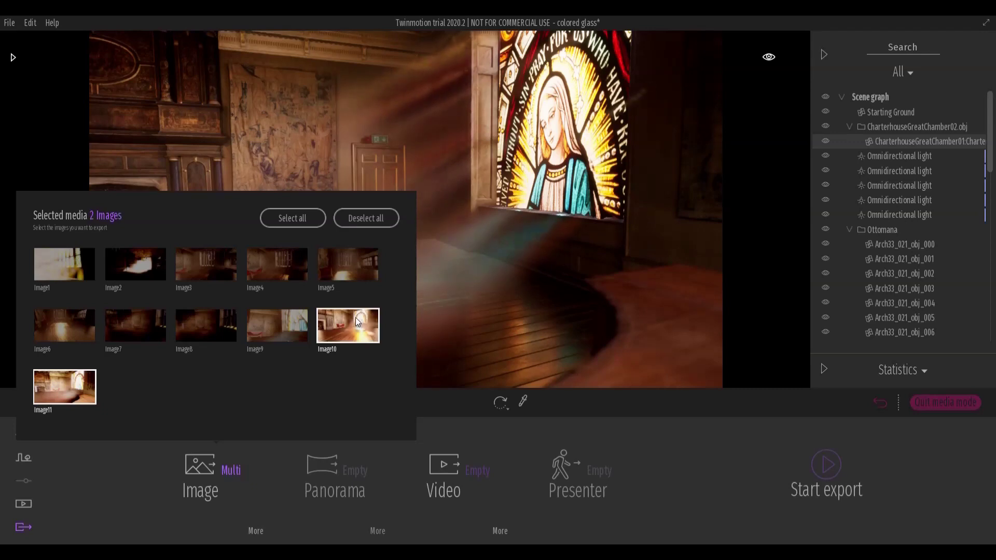
left_click(259, 530)
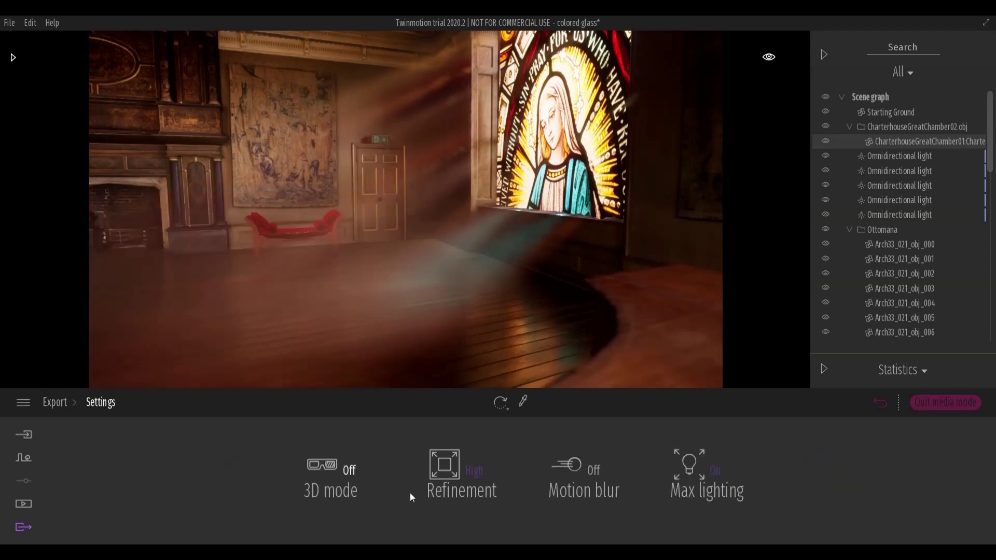
left_click(58, 405)
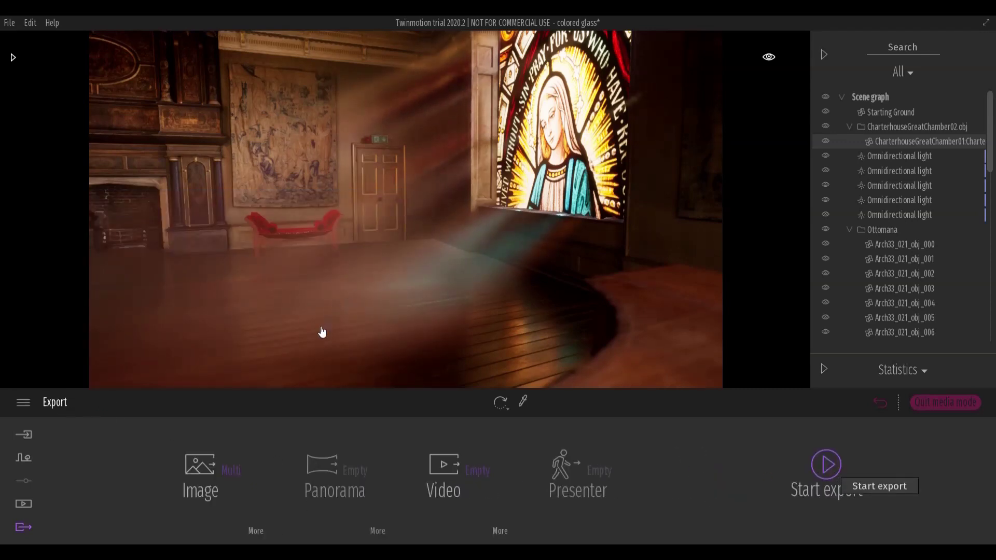